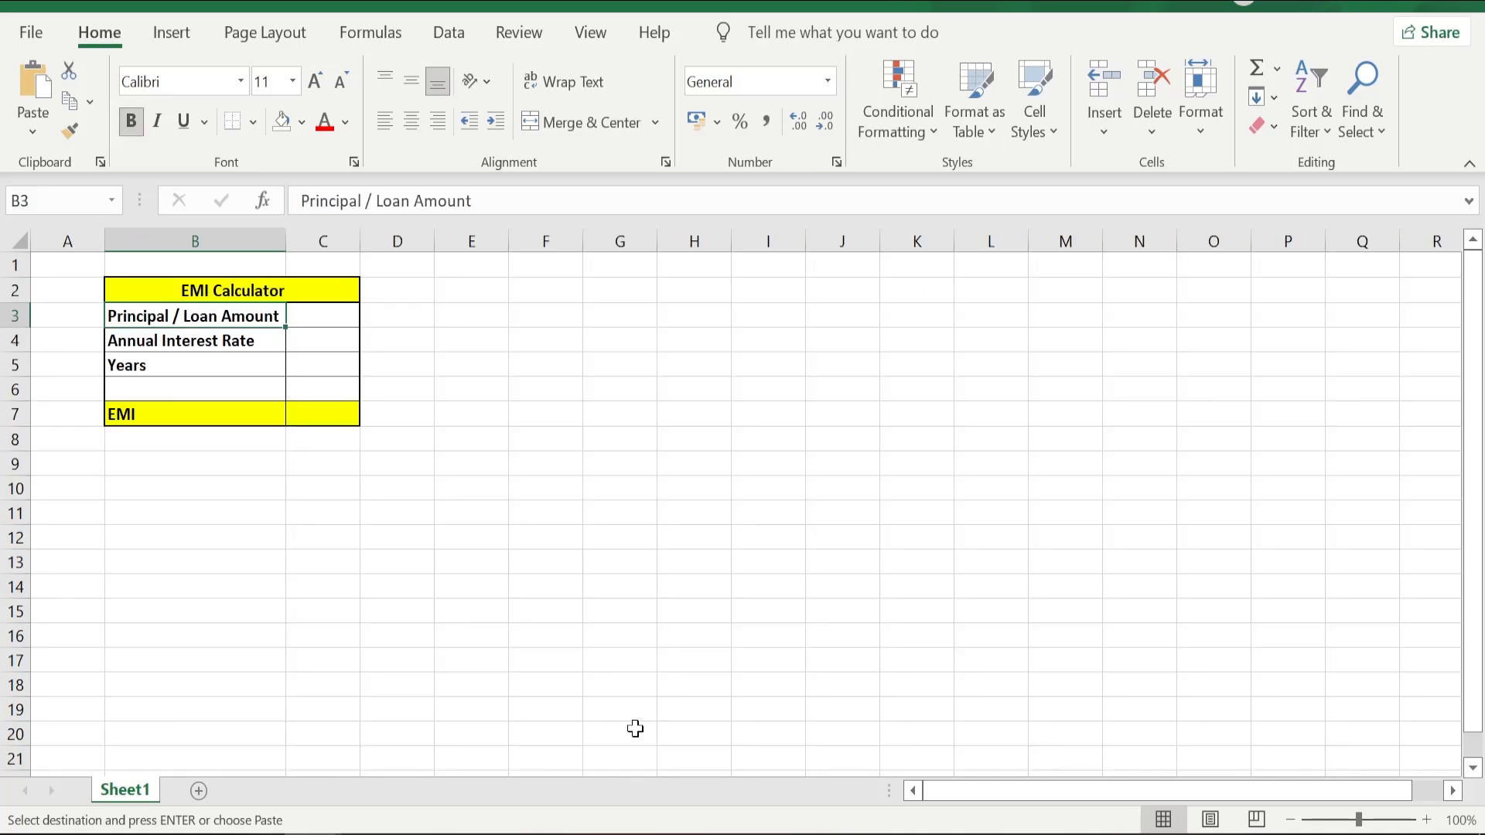
Step: Enter the loan details: 500000 as principal in C3, 10% annual interest rate in C4 and 4 years in C5
{"action": "key", "text": "Down"}
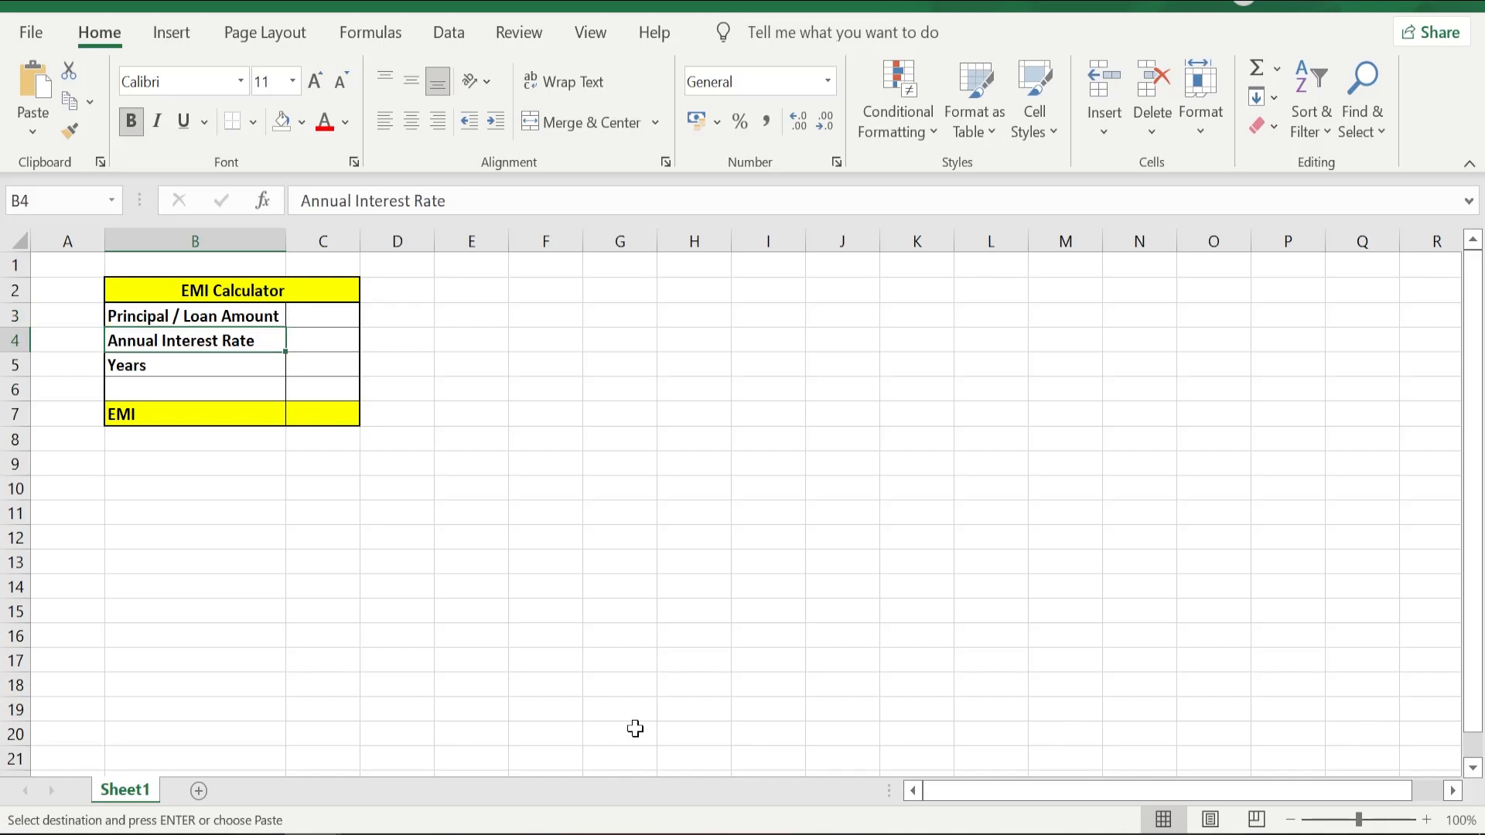
{"action": "key", "text": "Down"}
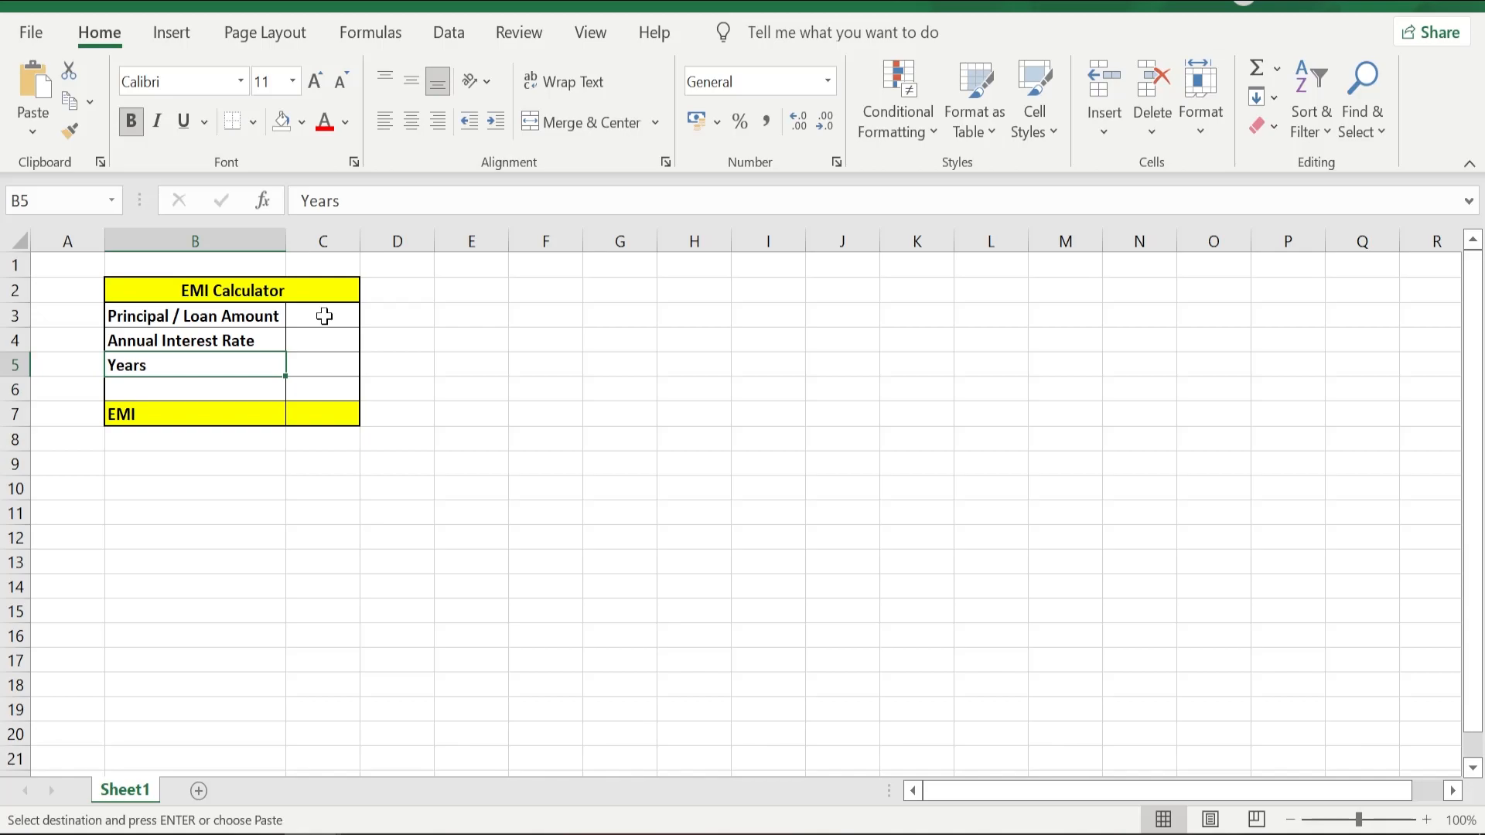
{"action": "left_click", "coordinate": [324, 316]}
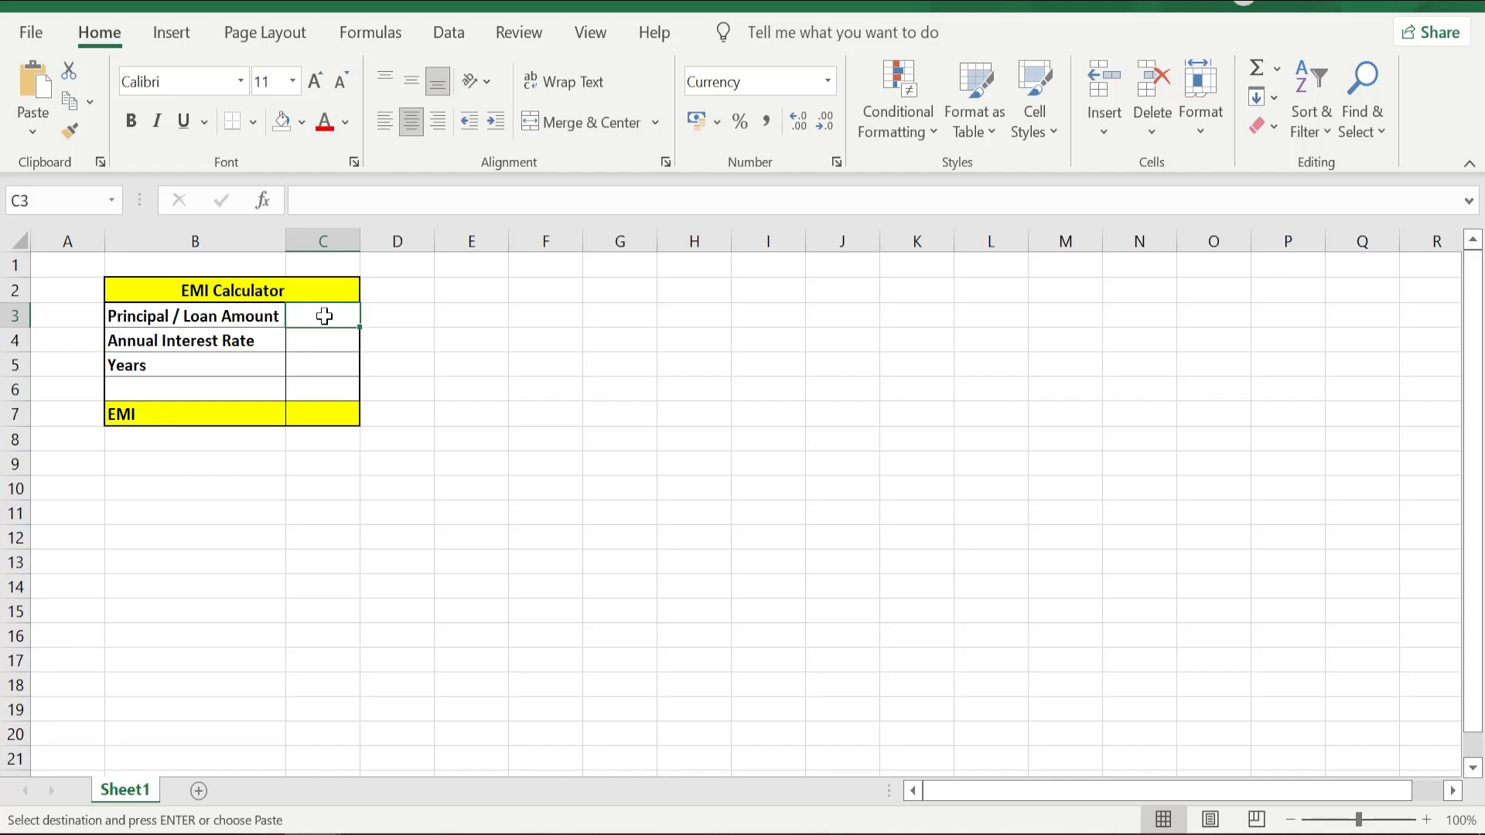
{"action": "type", "text": "500000"}
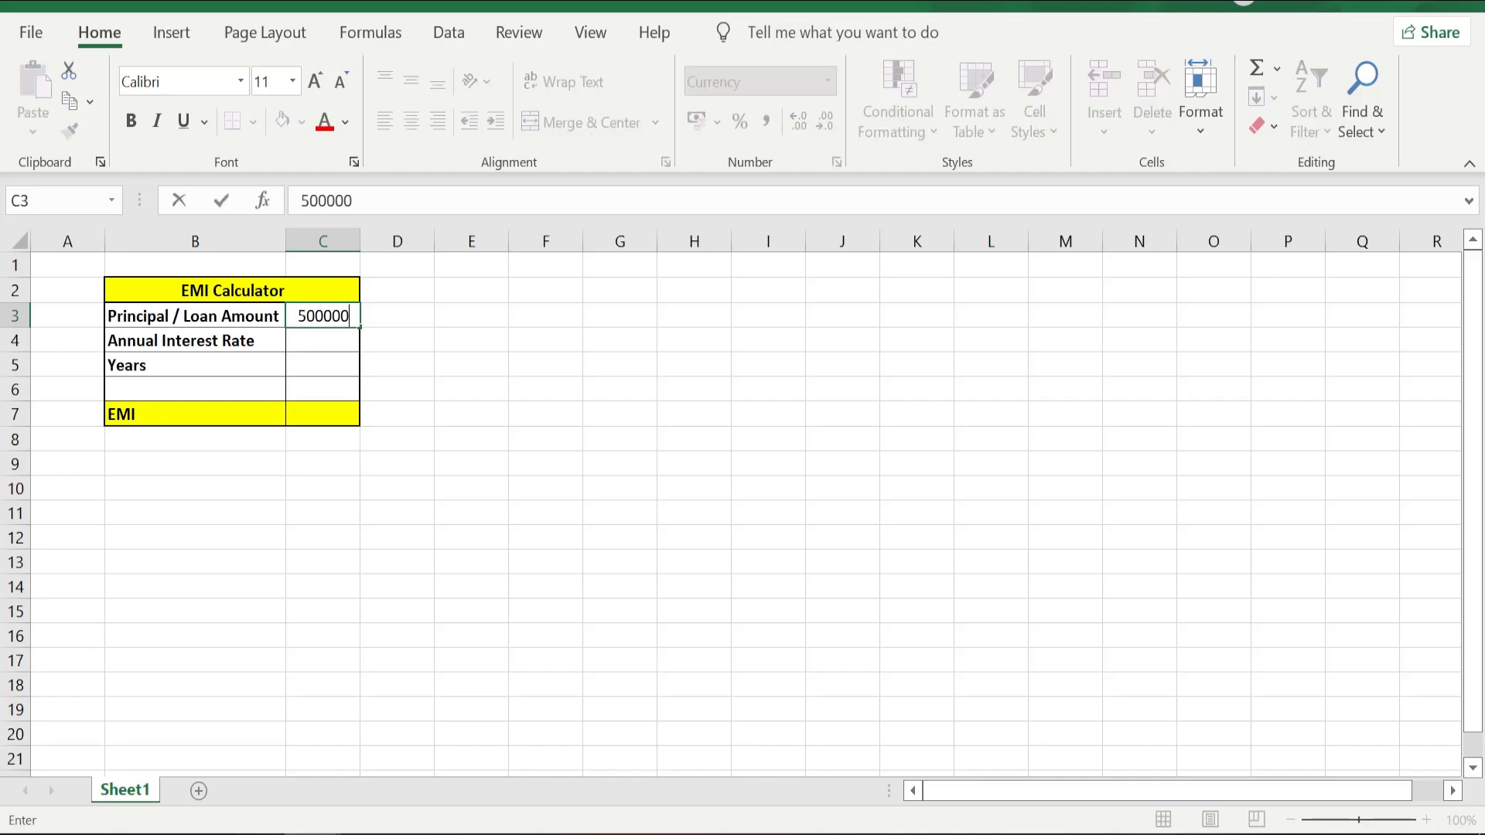
{"action": "key", "text": "Return"}
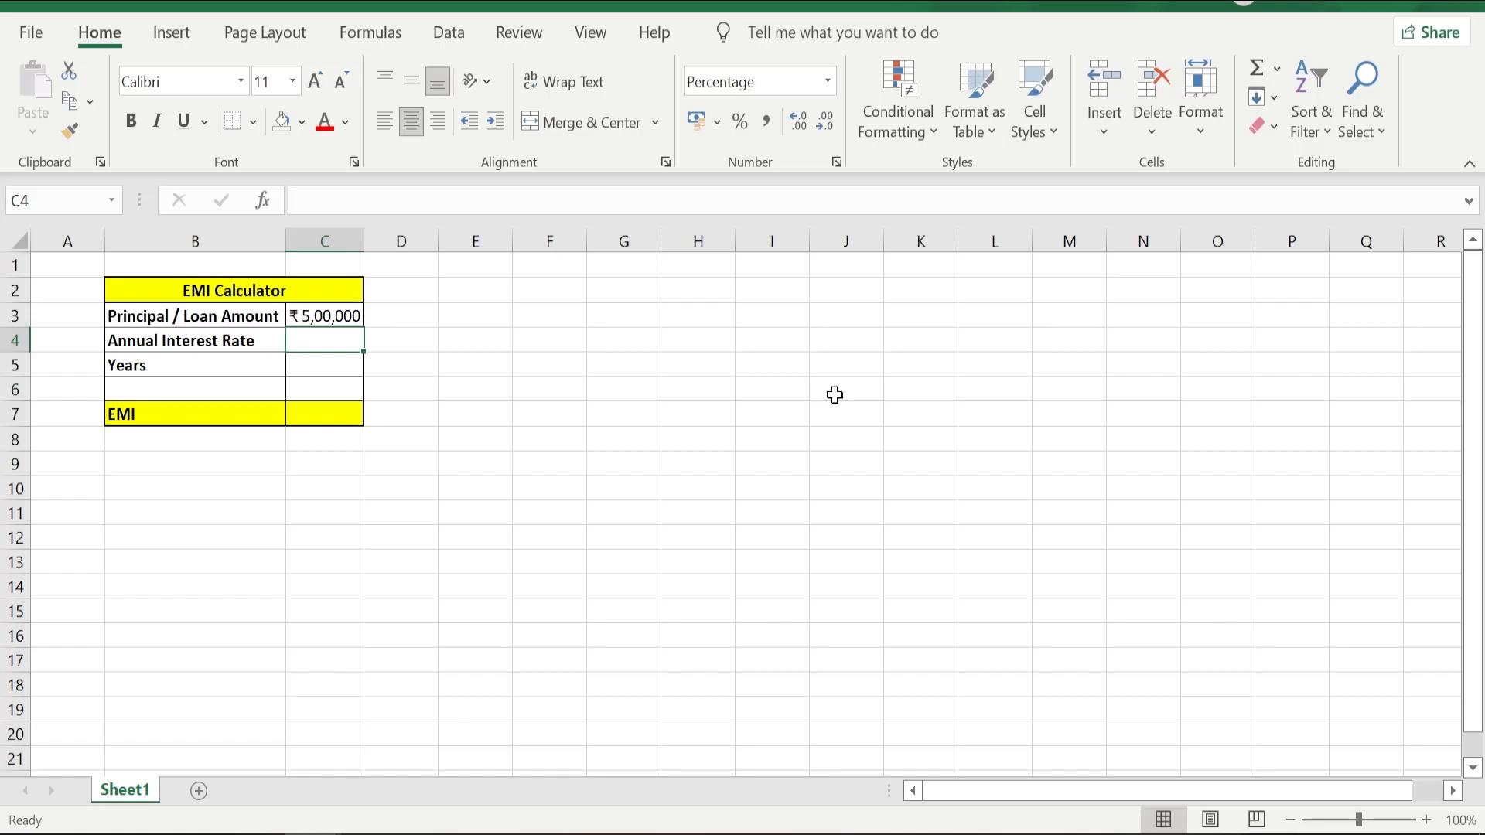
{"action": "type", "text": "10"}
{"action": "key", "text": "Return"}
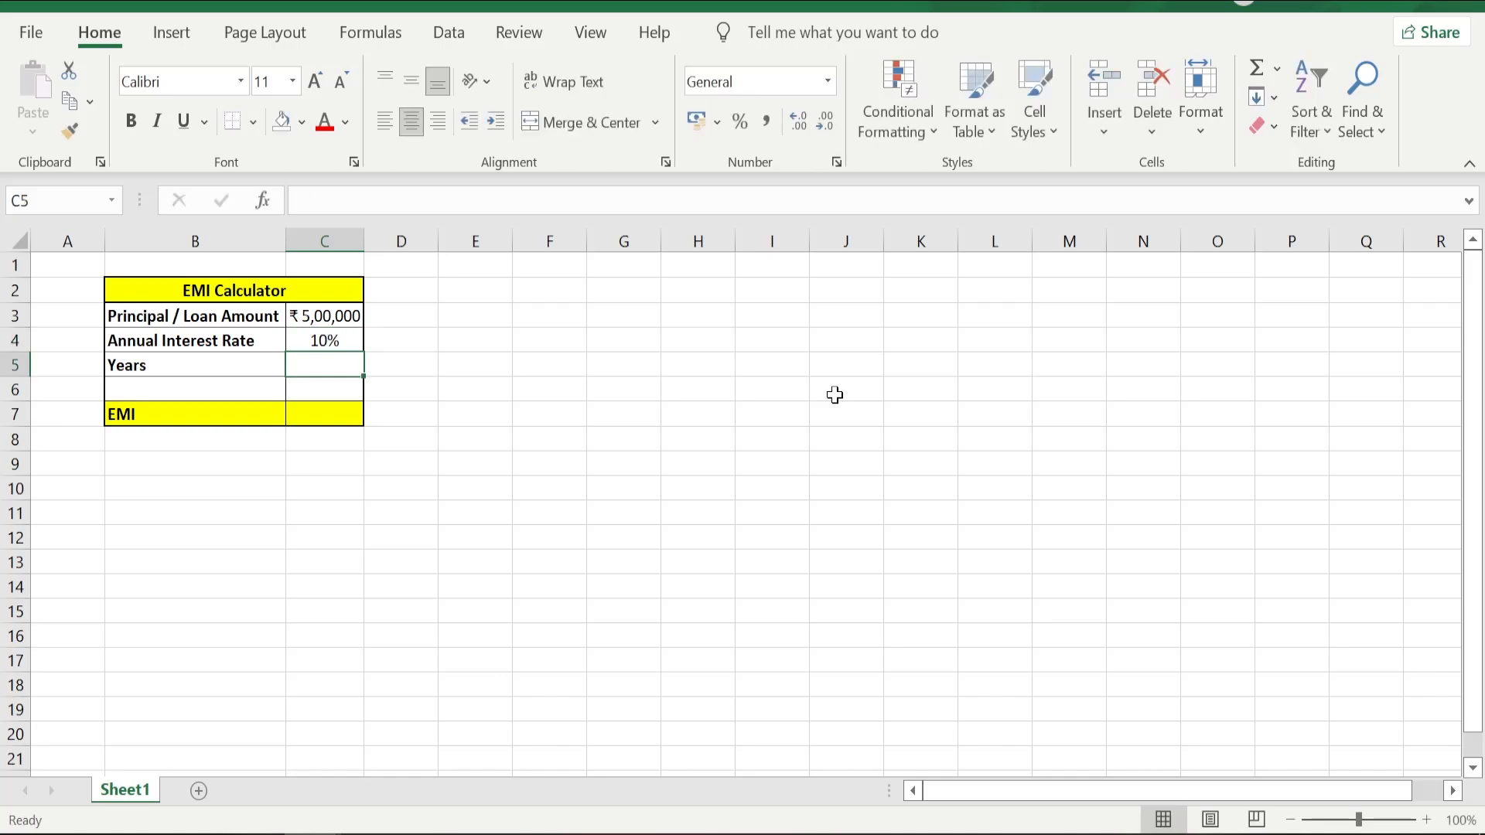
{"action": "type", "text": "4"}
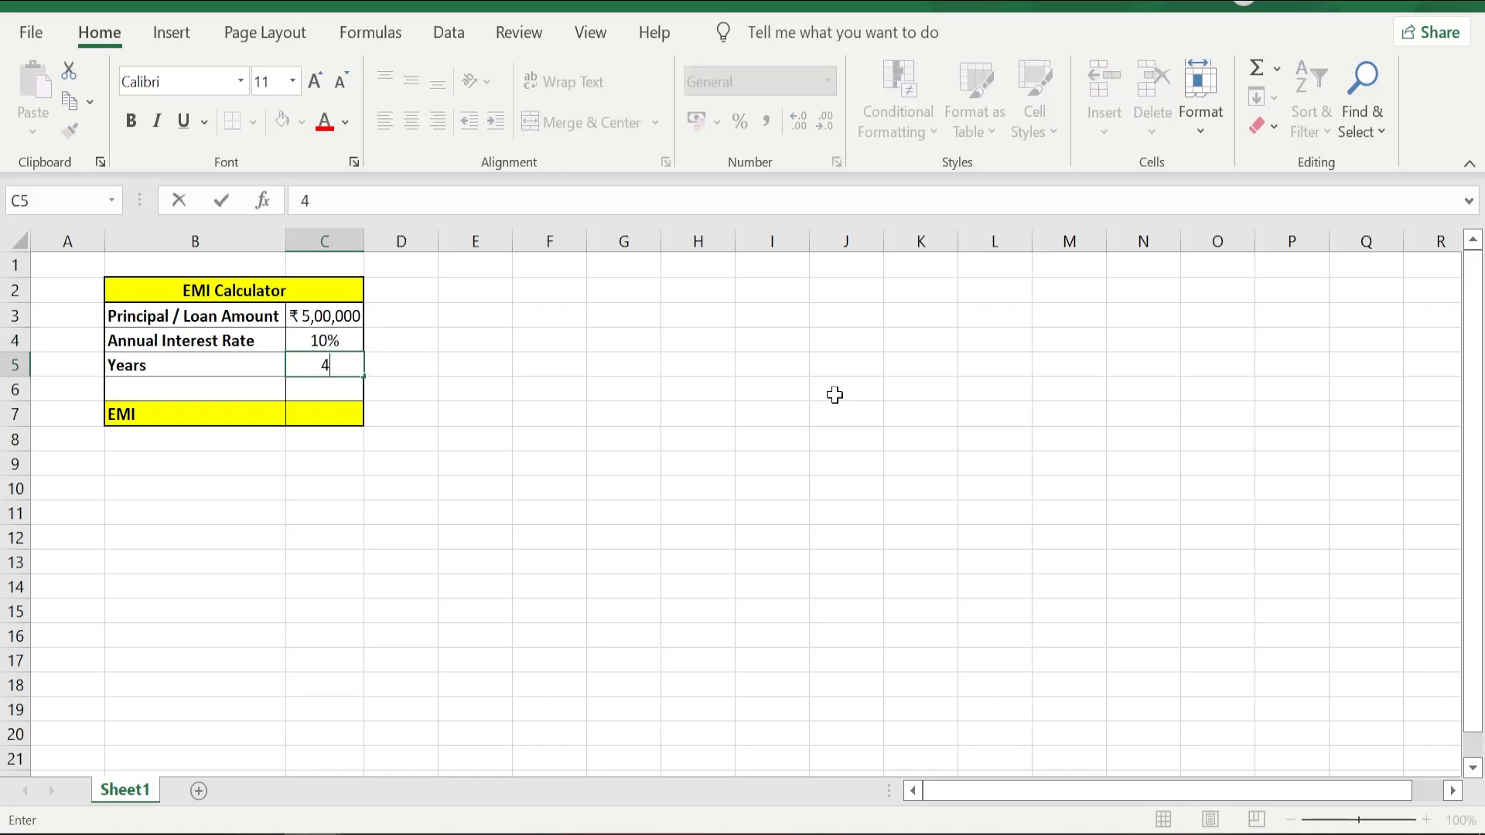
{"action": "key", "text": "Return"}
Step: Start a PMT formula in EMI cell C7 with the monthly rate C4/12 as its first argument
{"action": "key", "text": "Down"}
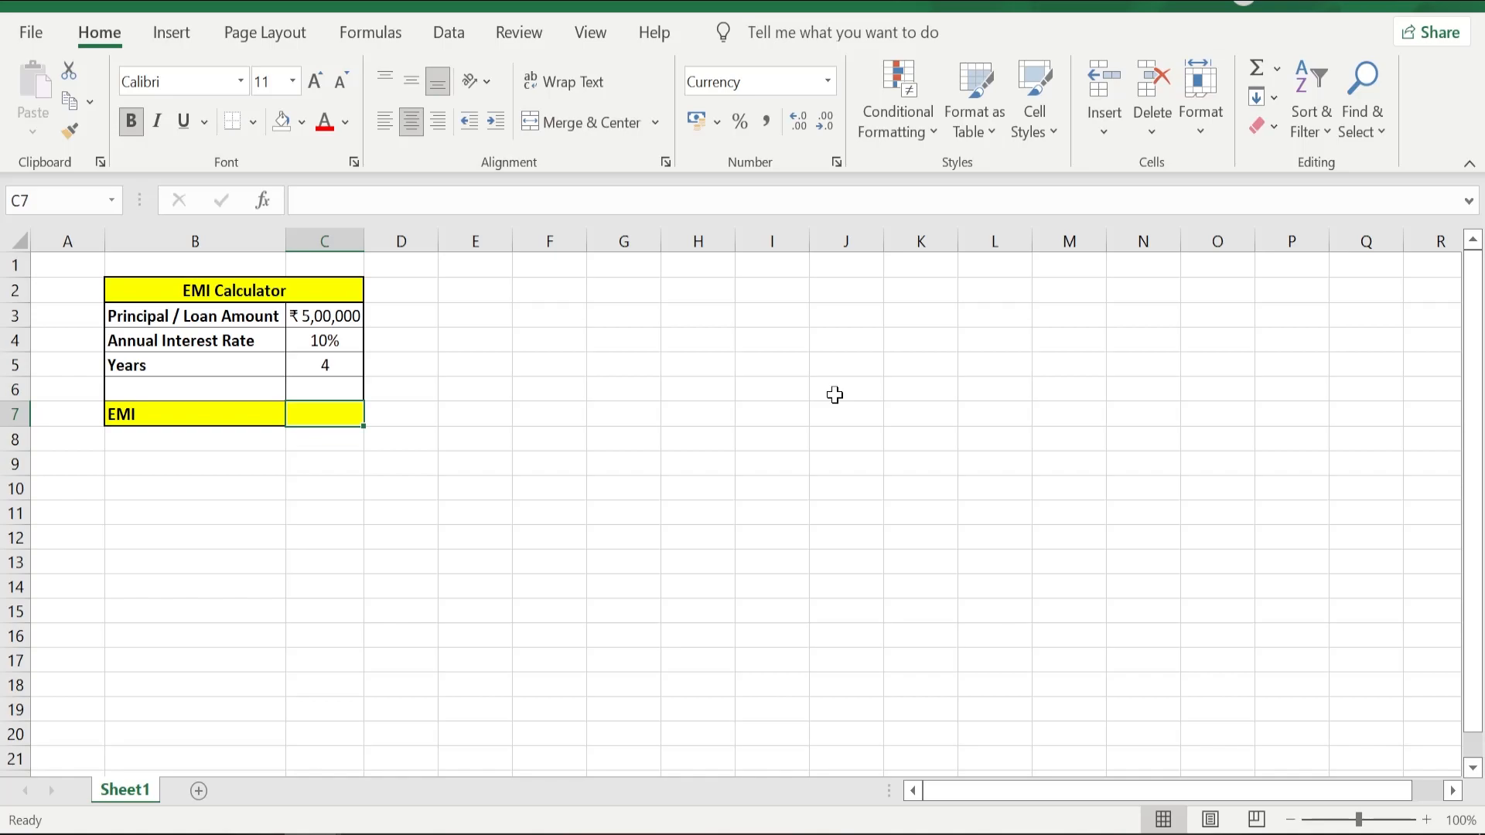
{"action": "type", "text": "="}
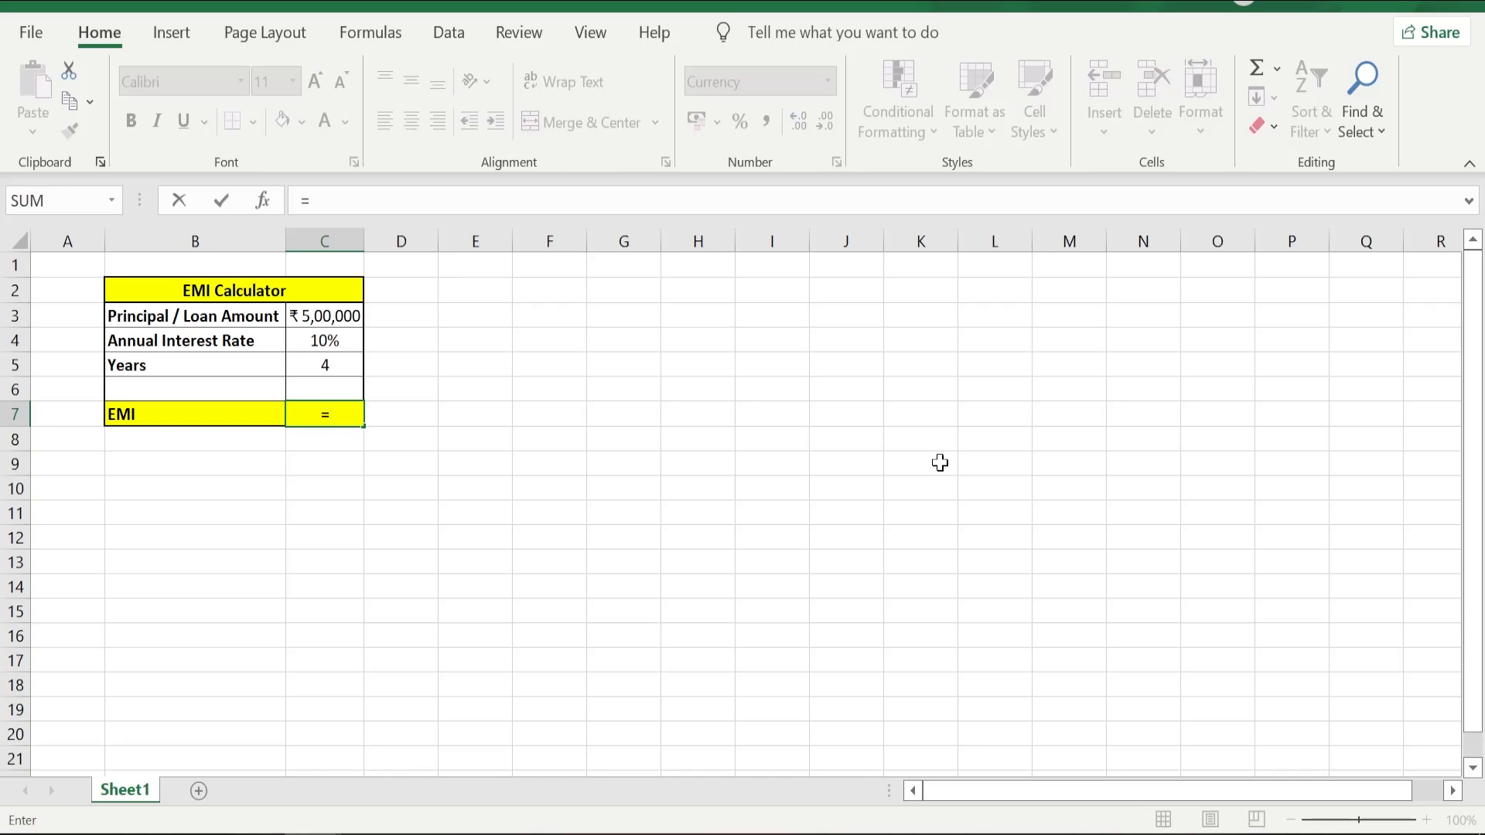
{"action": "type", "text": "PMT"}
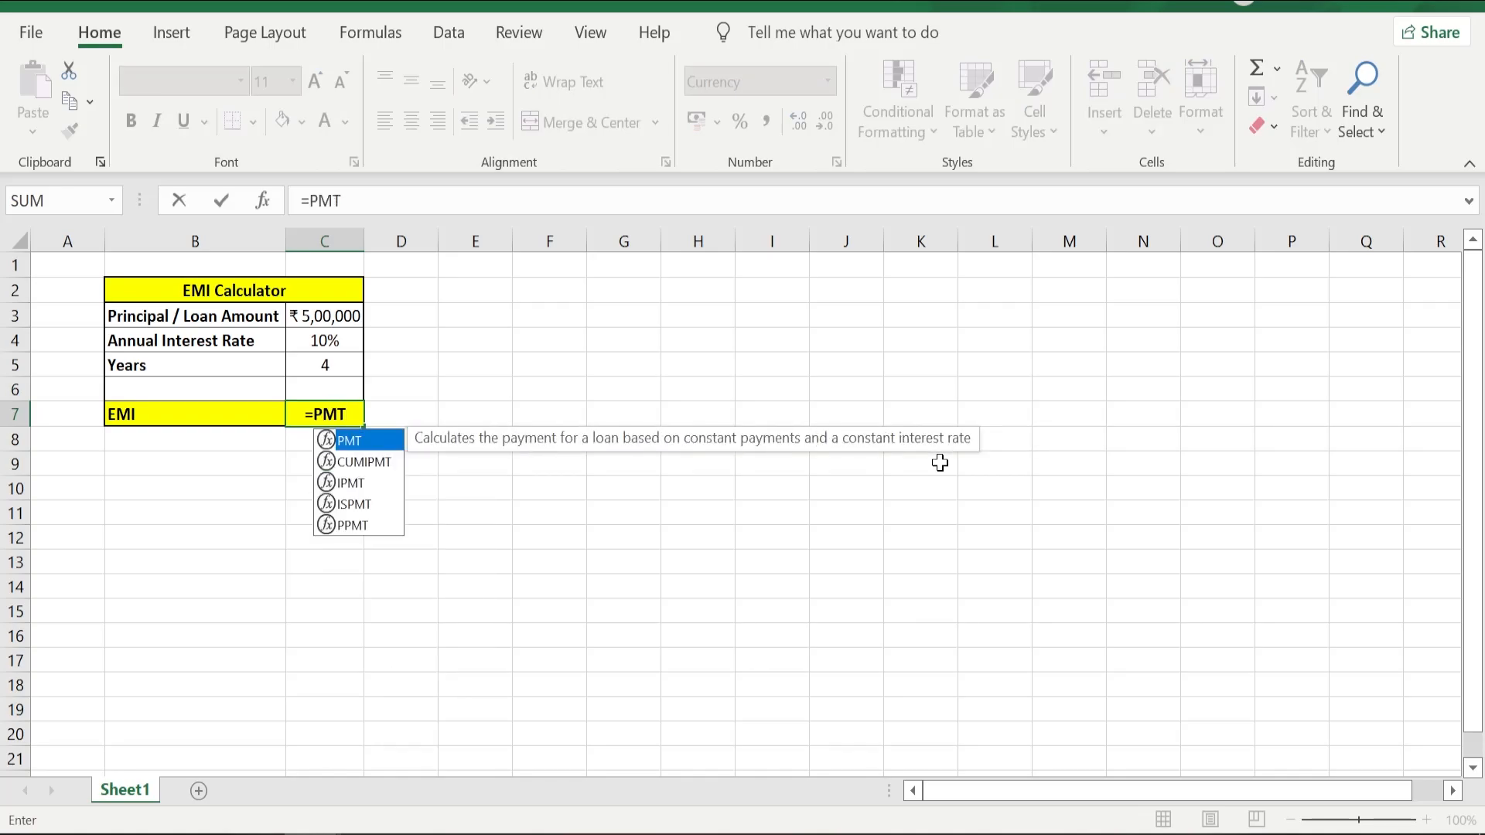
{"action": "type", "text": "("}
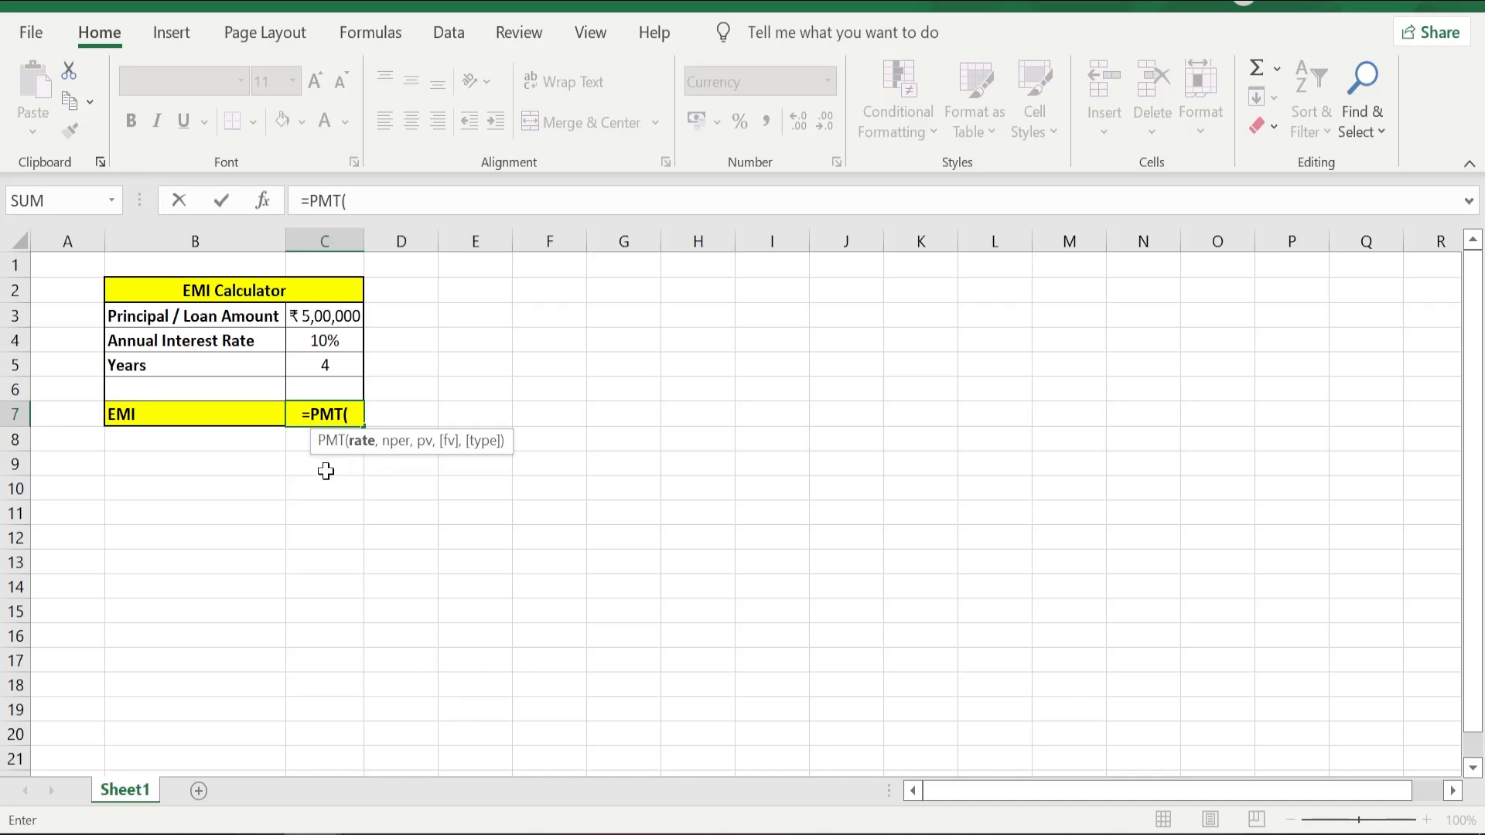
{"action": "left_click", "coordinate": [322, 341]}
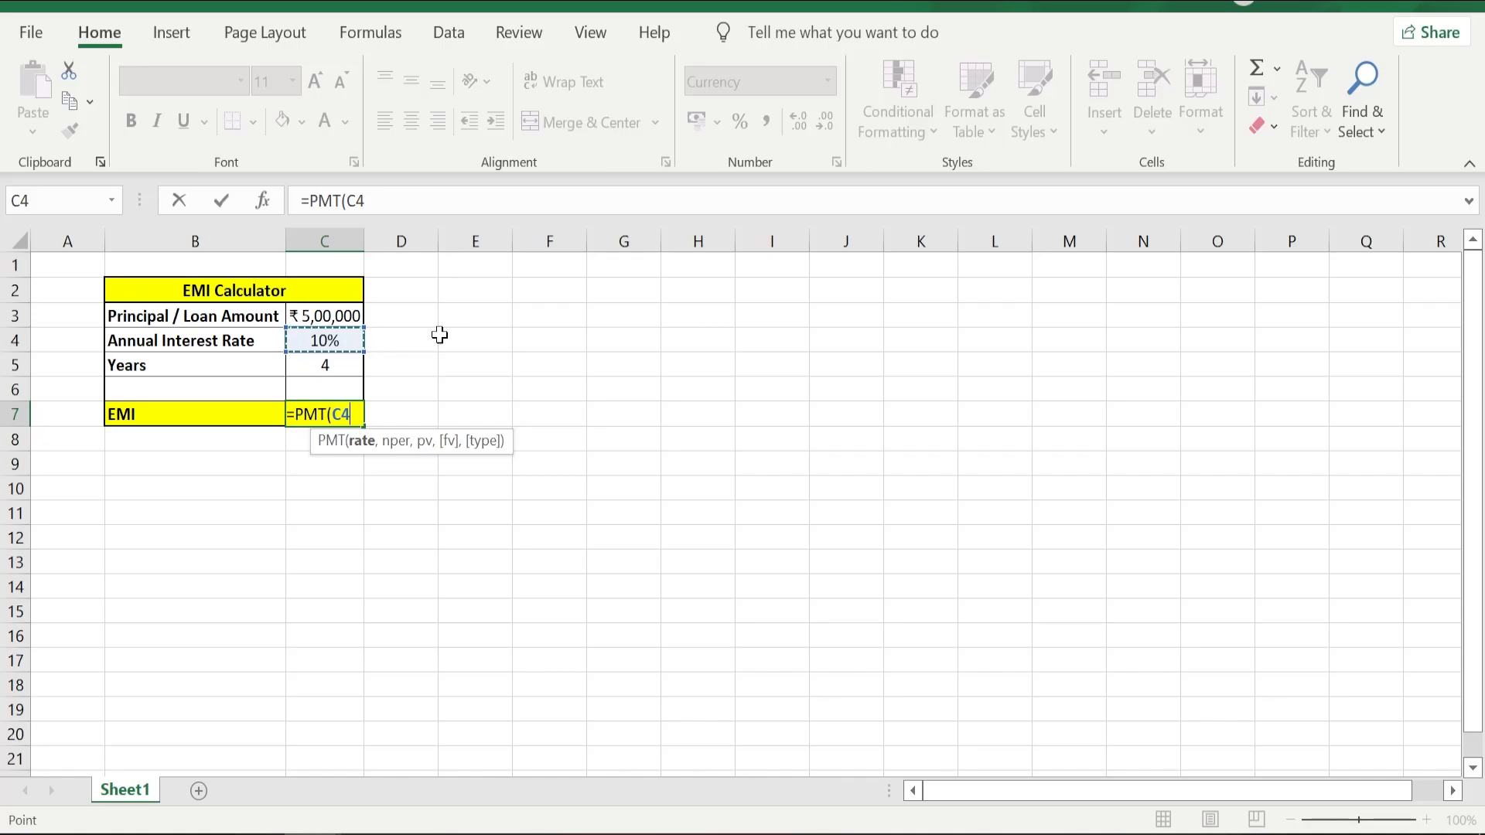
{"action": "type", "text": "/"}
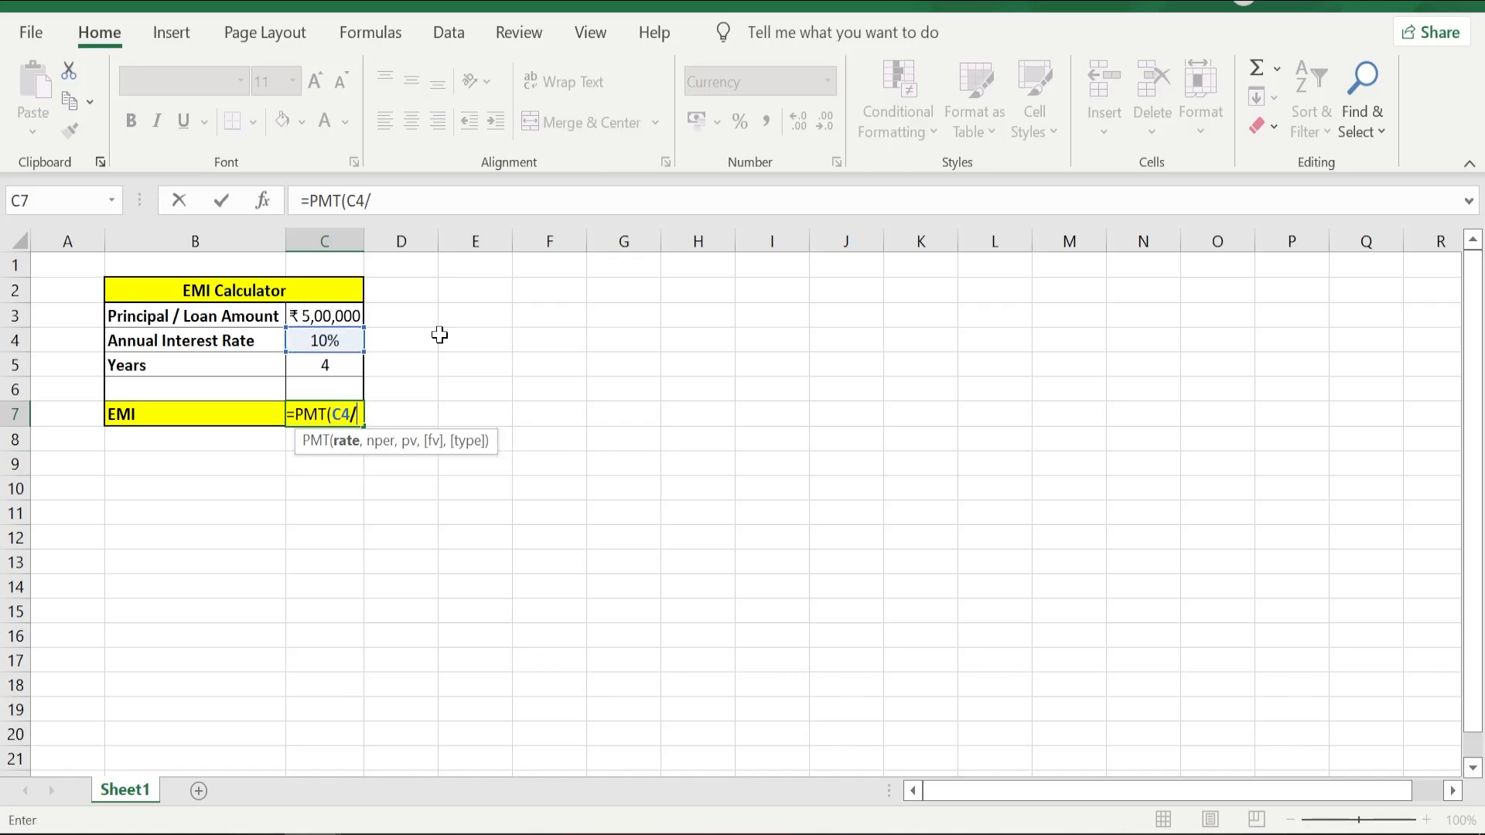
{"action": "type", "text": "12"}
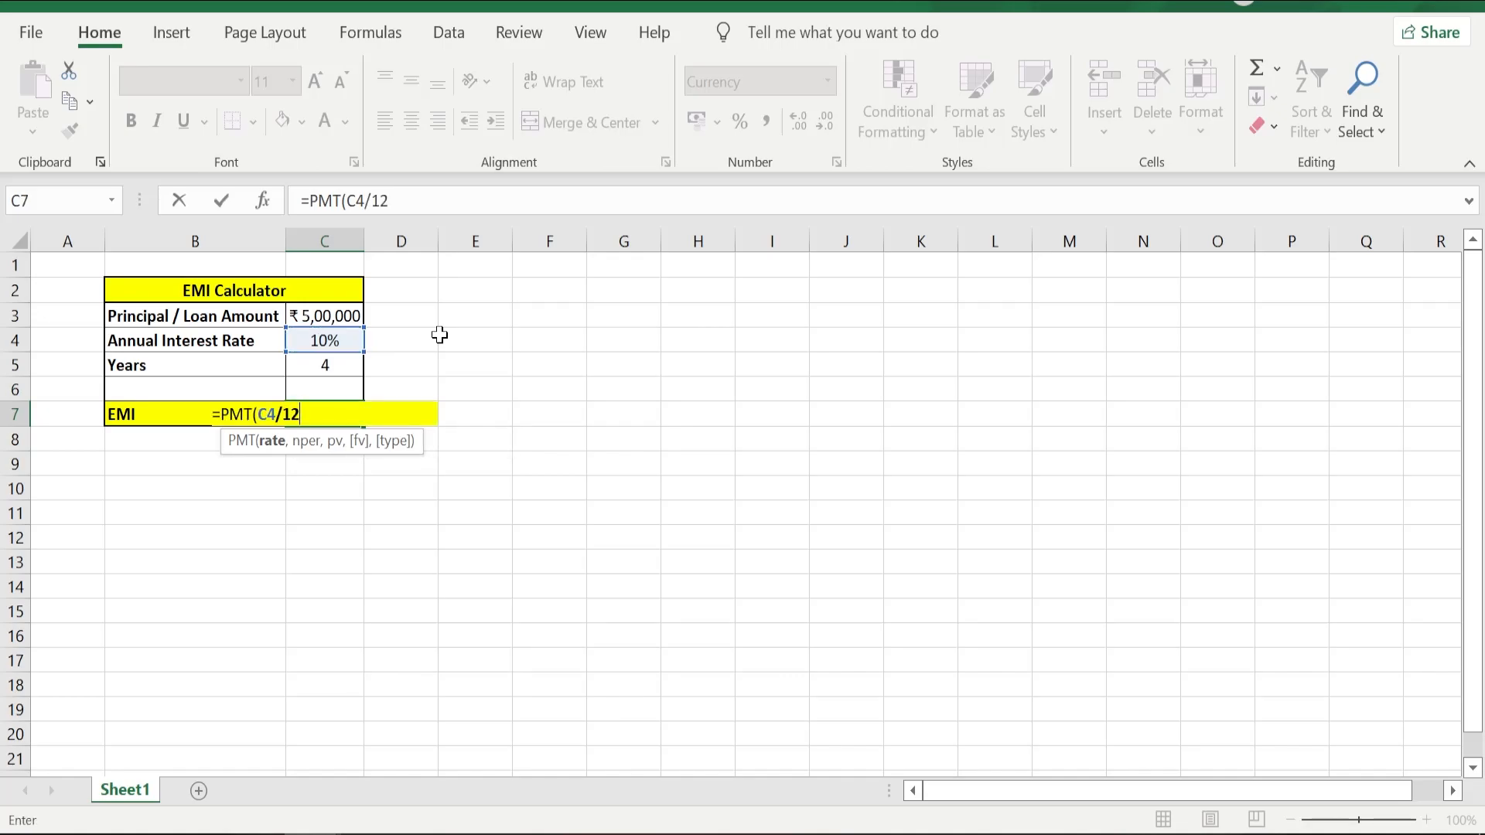
{"action": "type", "text": ","}
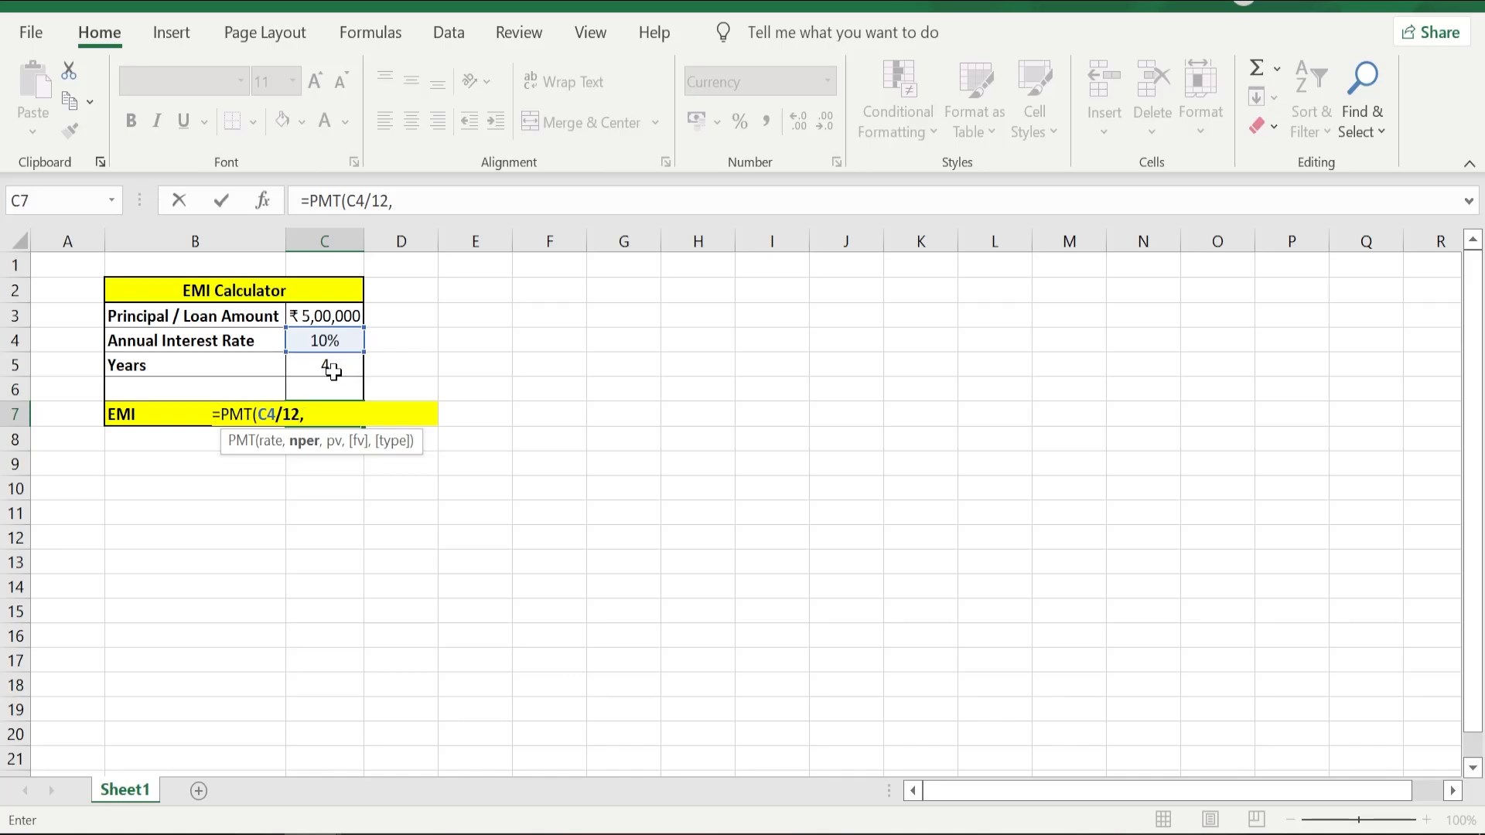
Step: Complete the C7 formula as =PMT(C4/12,C5*12,C3), using C5*12 for the periods and C3 for the present value
{"action": "left_click", "coordinate": [332, 371]}
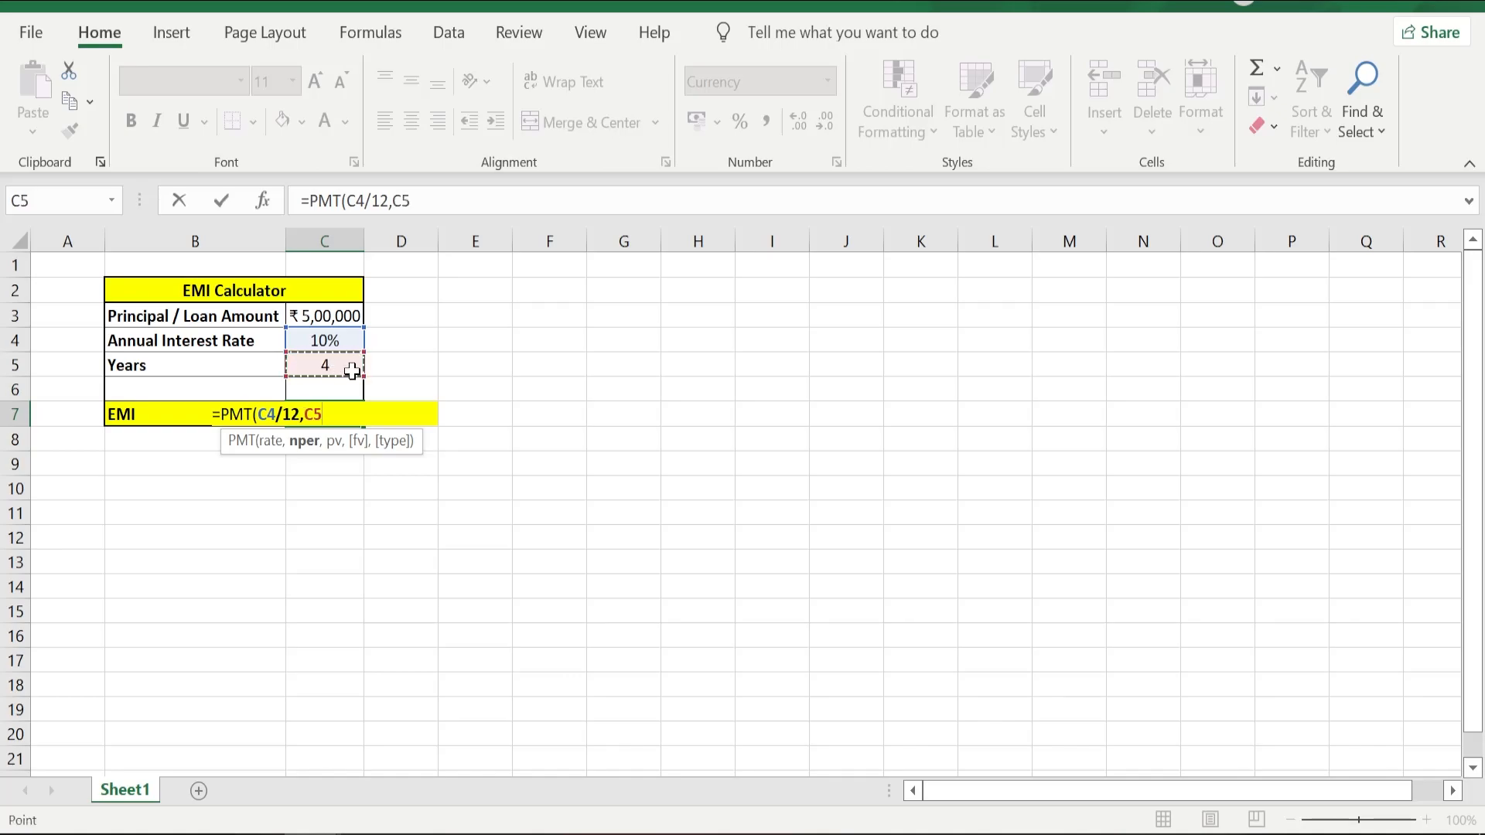
{"action": "type", "text": "*12"}
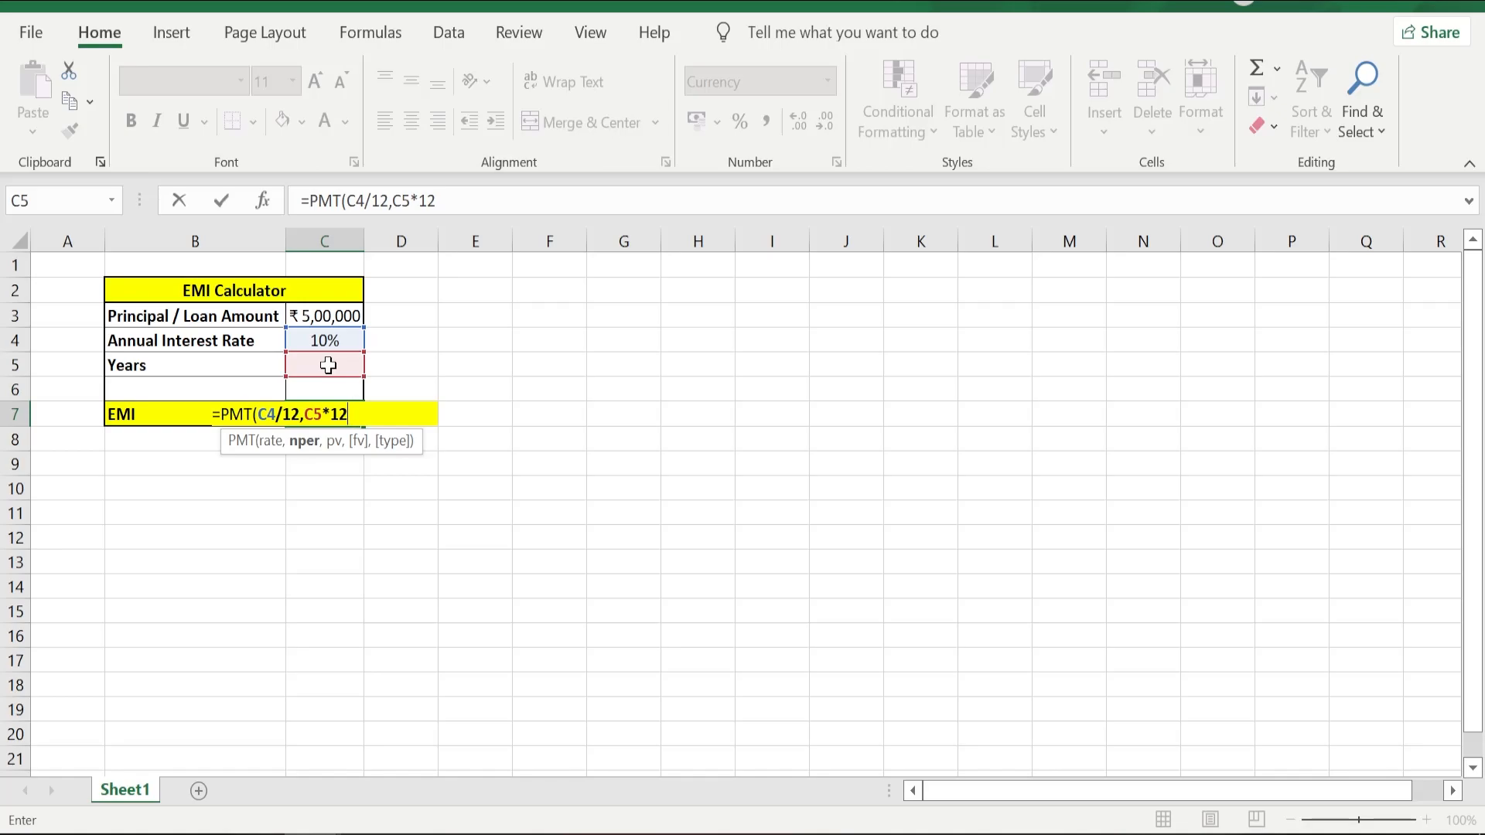
{"action": "type", "text": ","}
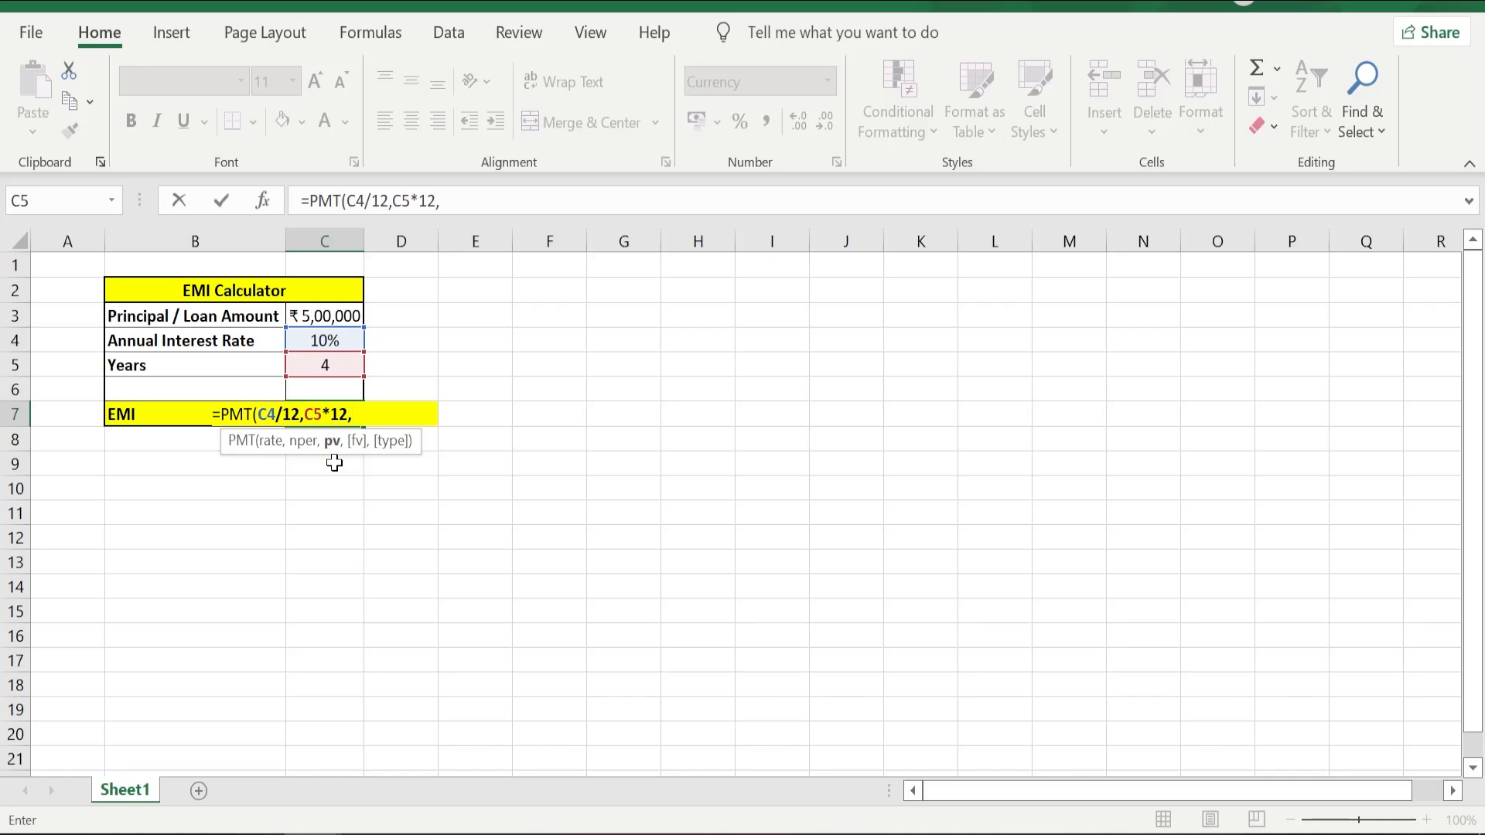
{"action": "left_click", "coordinate": [316, 311]}
{"action": "type", "text": ","}
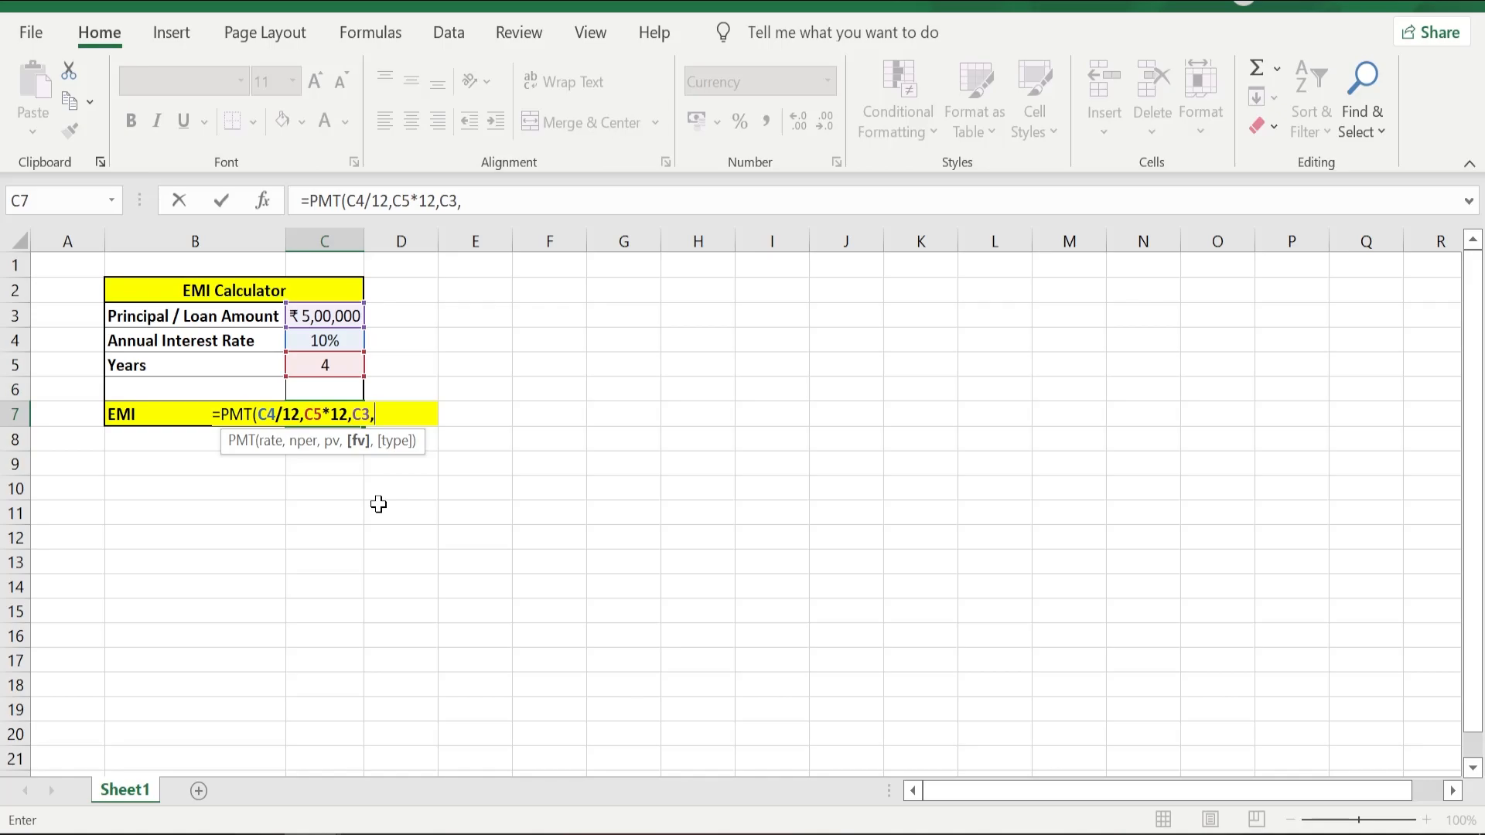
{"action": "key", "text": "BackSpace"}
{"action": "type", "text": ")"}
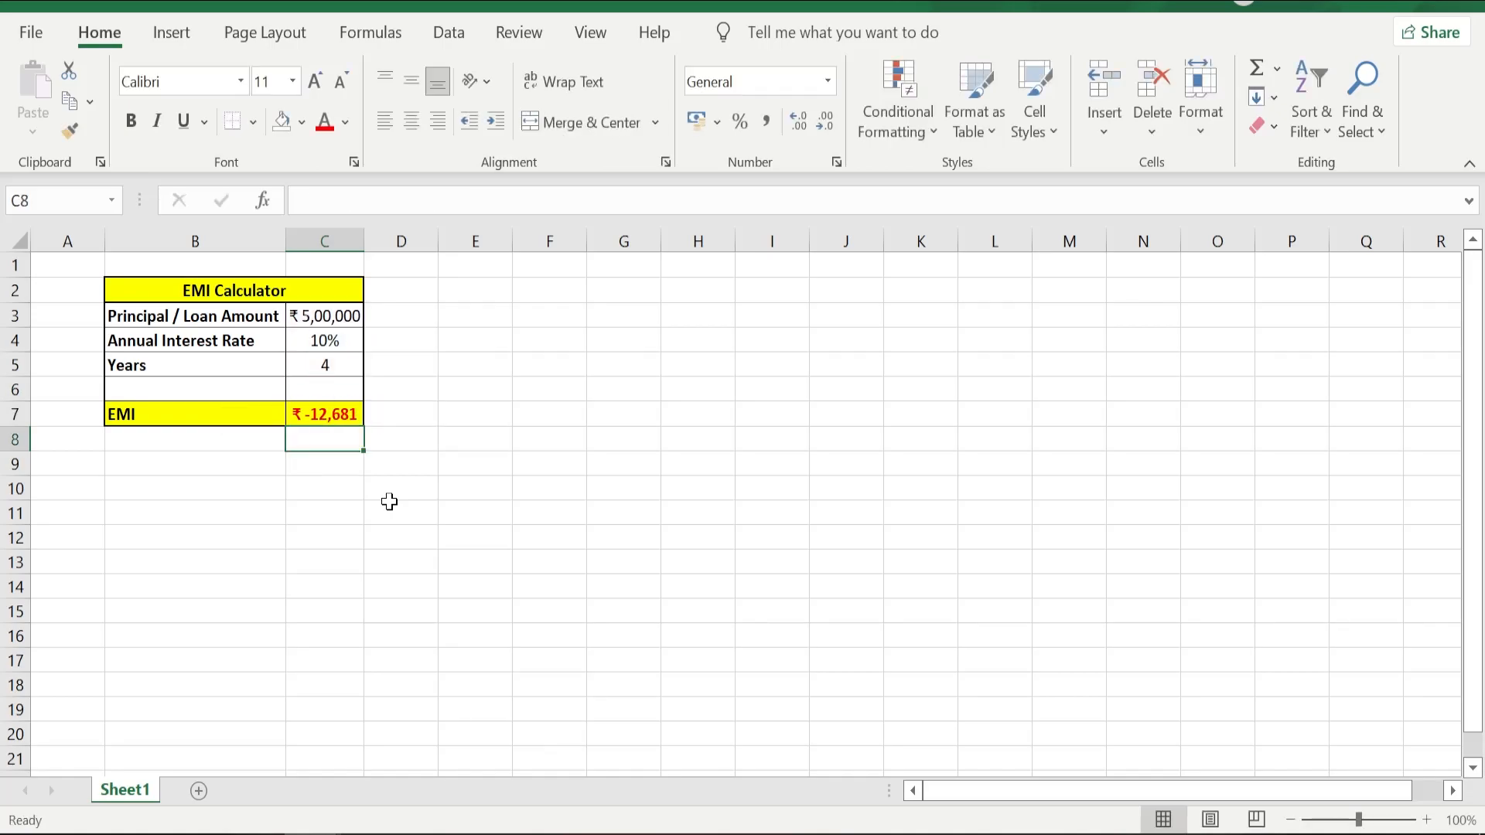
Step: Multiply the PMT formula in C7 by -1 to reverse the sign of the EMI
{"action": "key", "text": "Up"}
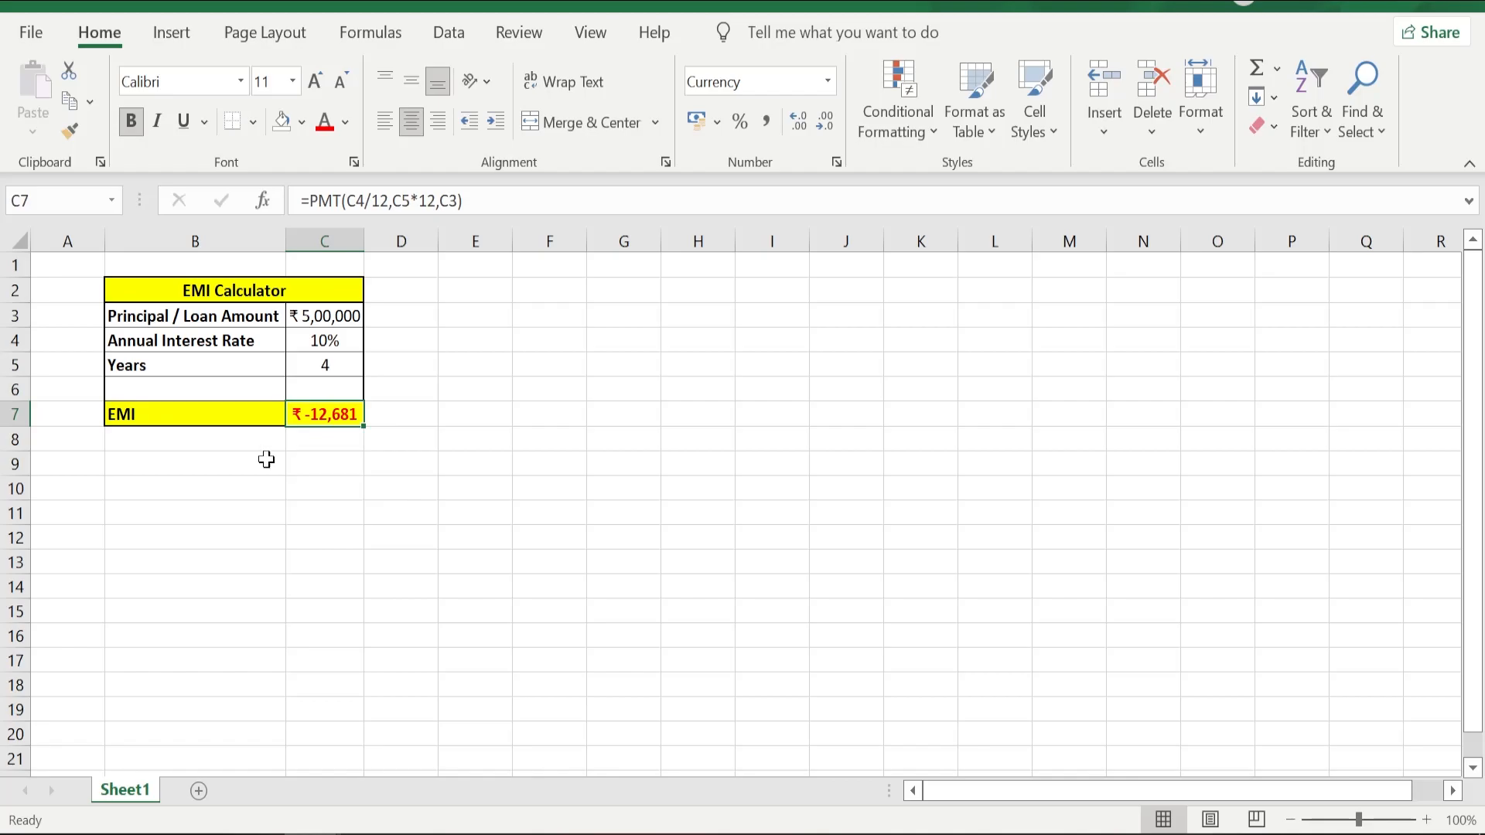
{"action": "key", "text": "F2"}
{"action": "type", "text": "*-1"}
{"action": "key", "text": "Return"}
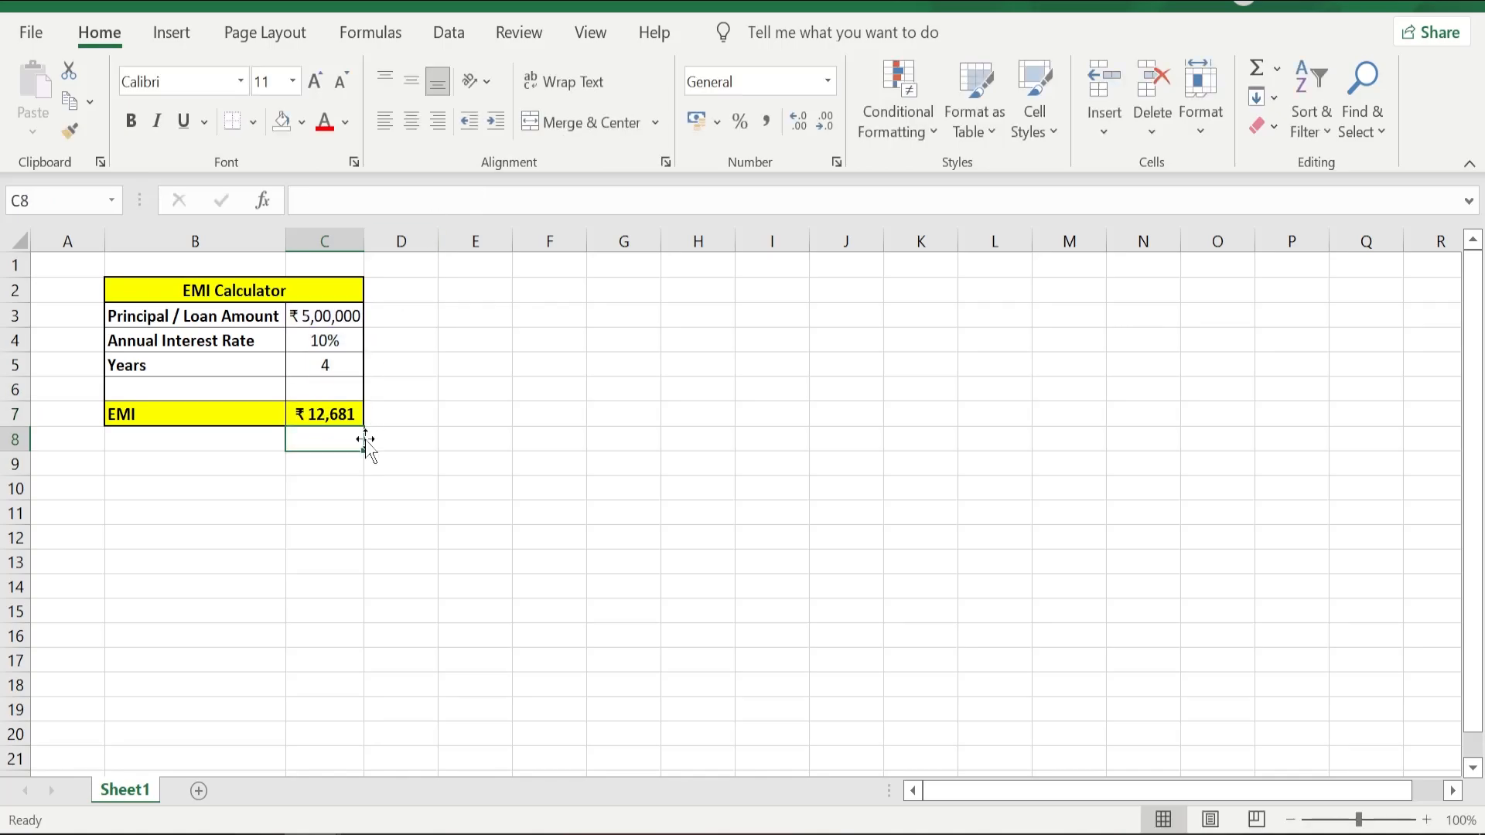
{"action": "left_click", "coordinate": [320, 420]}
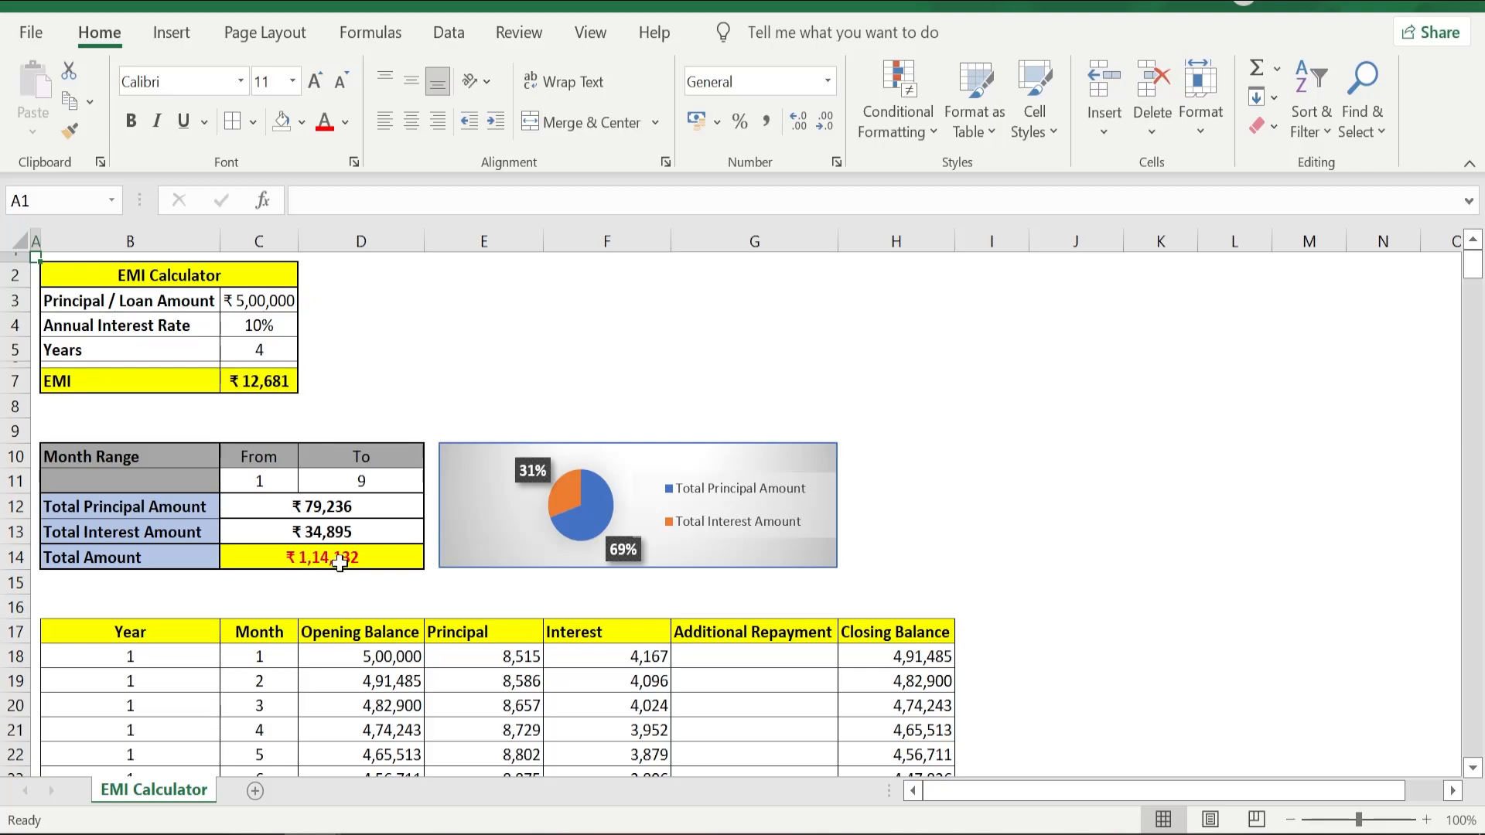
Step: Examine the total principal and interest formulas, the pie chart and the repayment schedule headers on the EMI Calculator sheet
{"action": "left_click", "coordinate": [309, 506]}
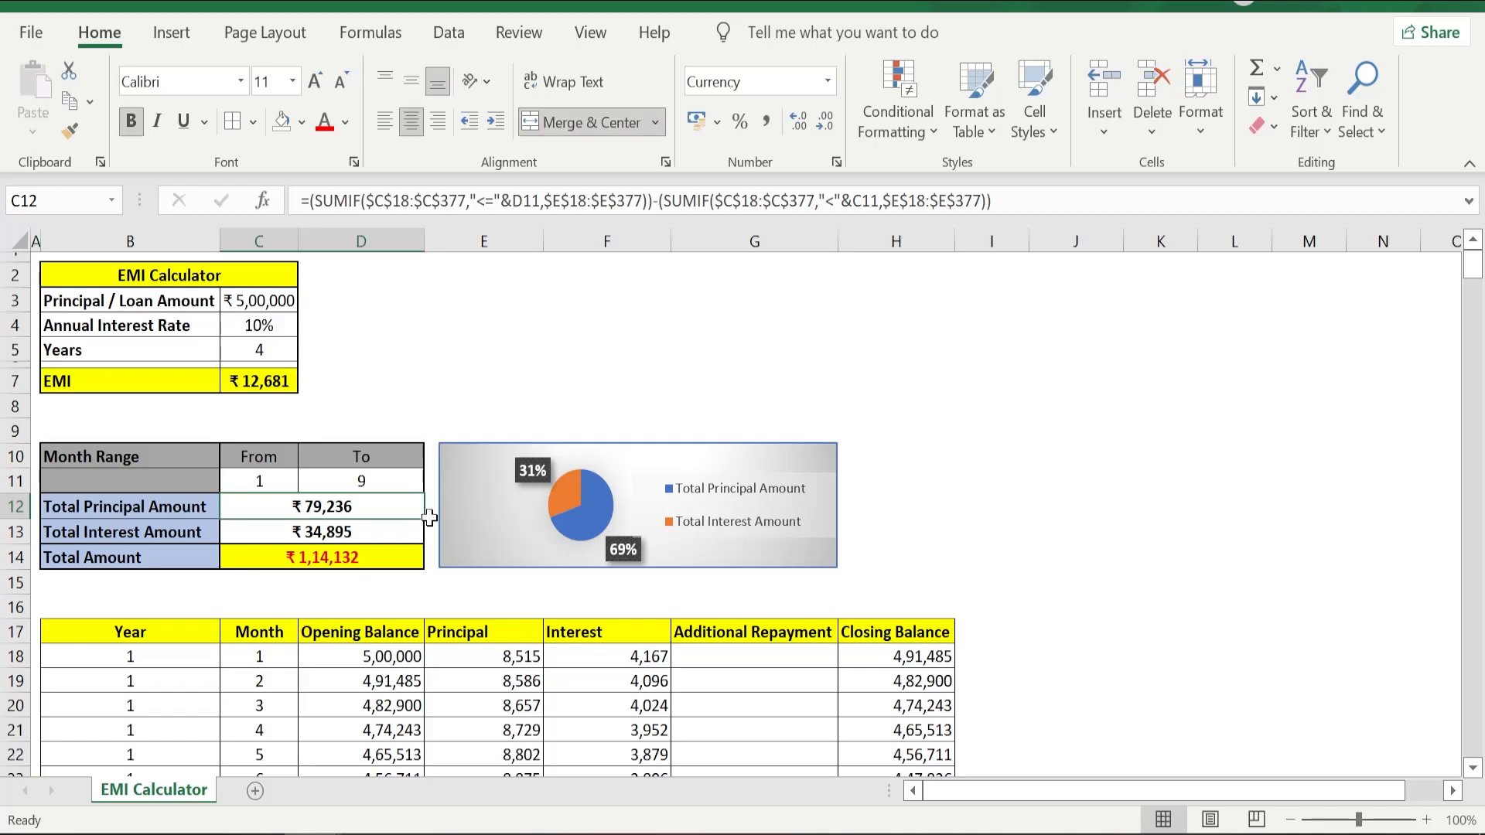
{"action": "left_click", "coordinate": [380, 539]}
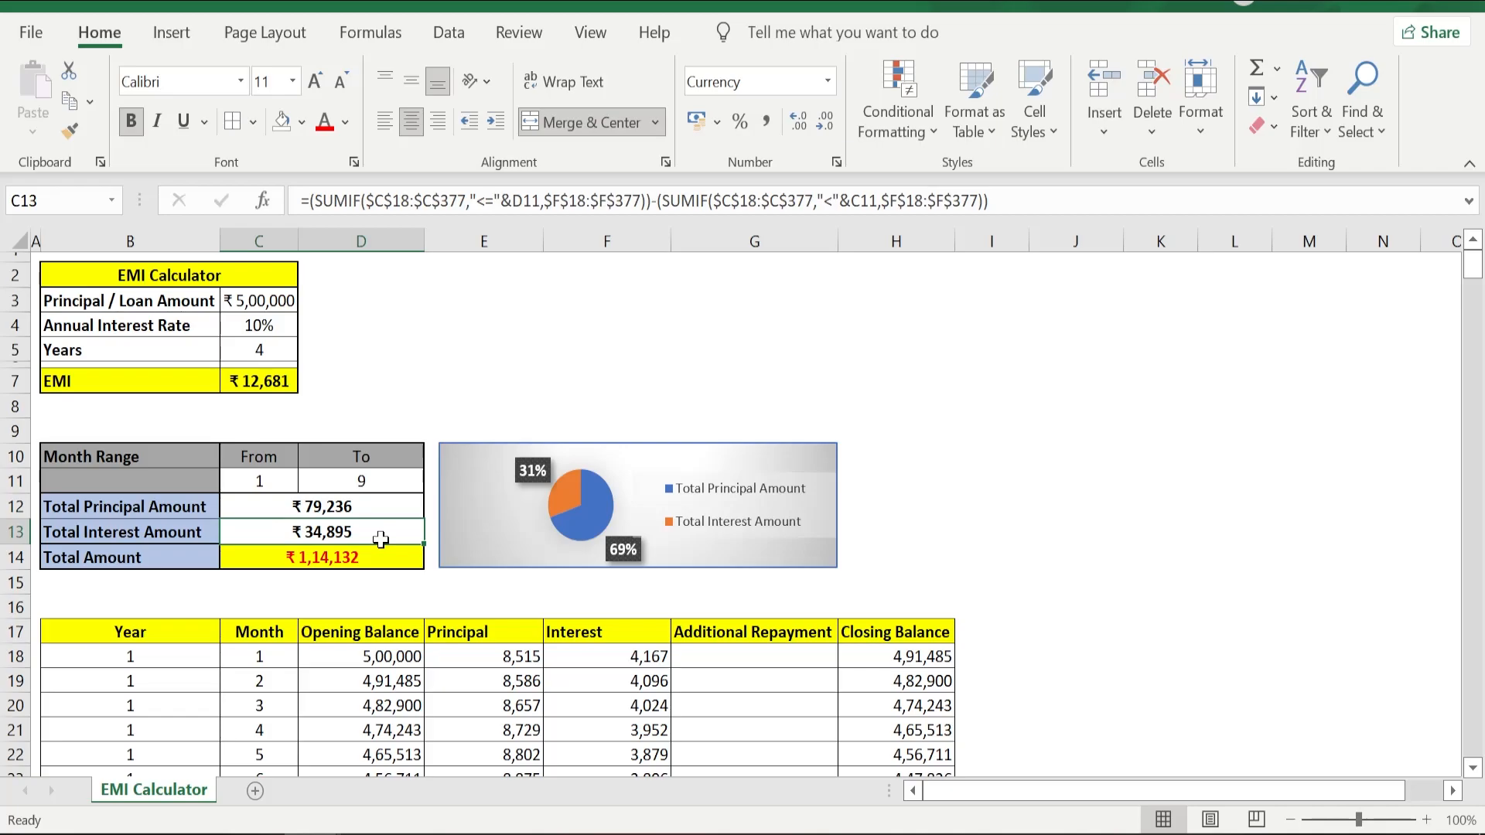
{"action": "left_click", "coordinate": [489, 538]}
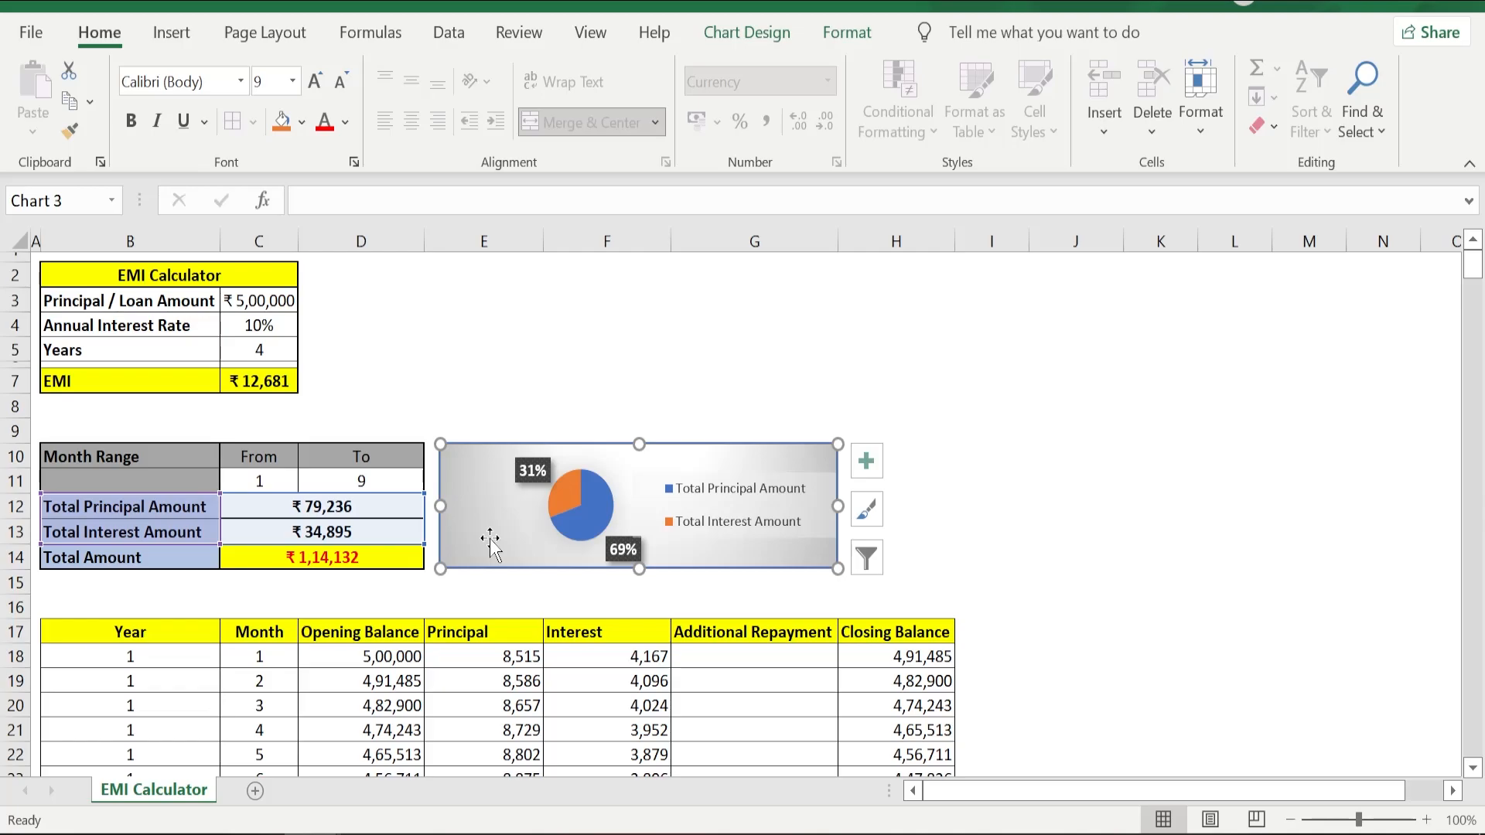
{"action": "left_click", "coordinate": [144, 631]}
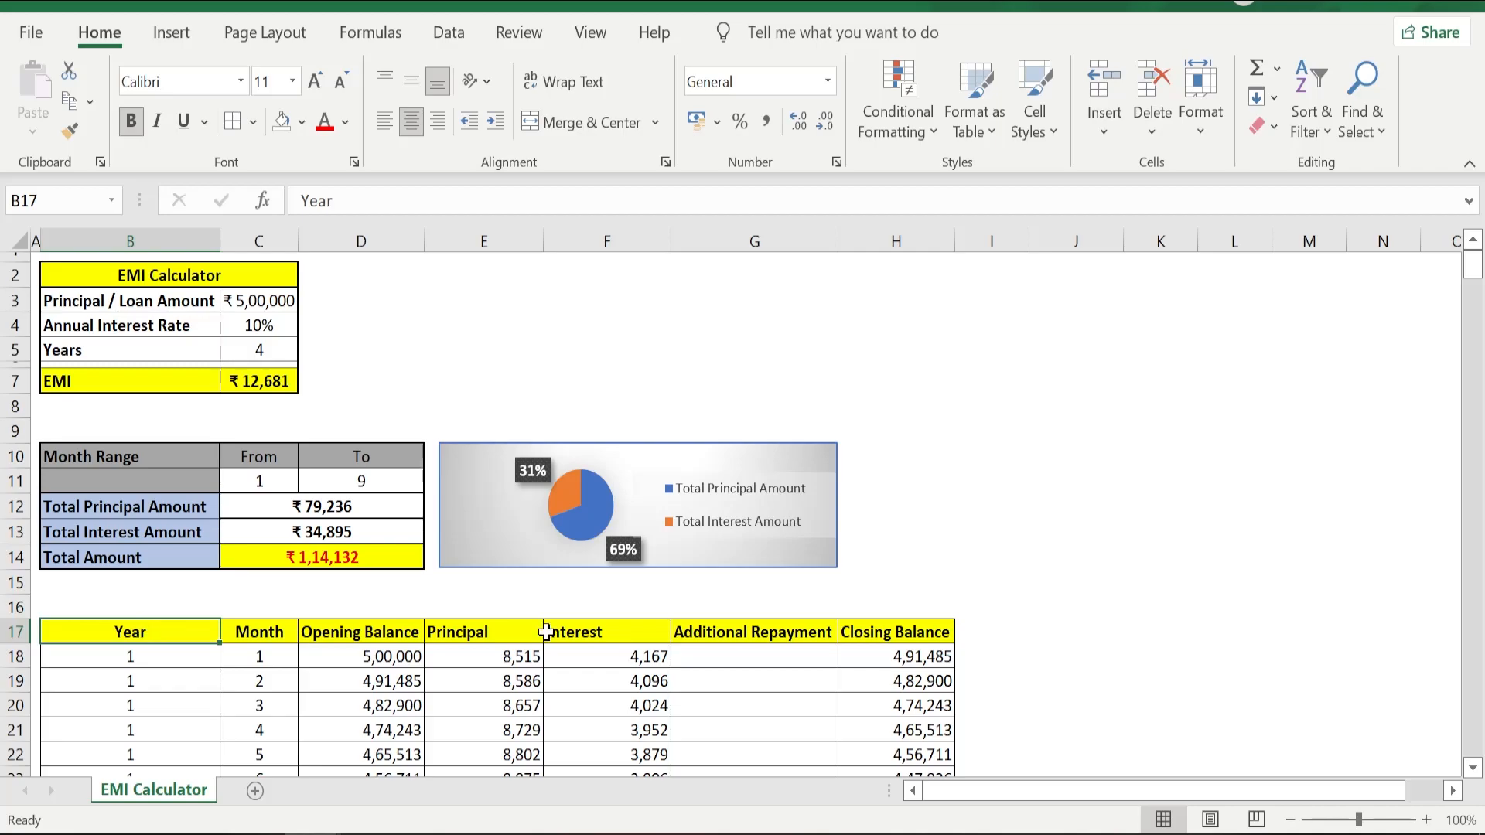
{"action": "left_click", "coordinate": [743, 633]}
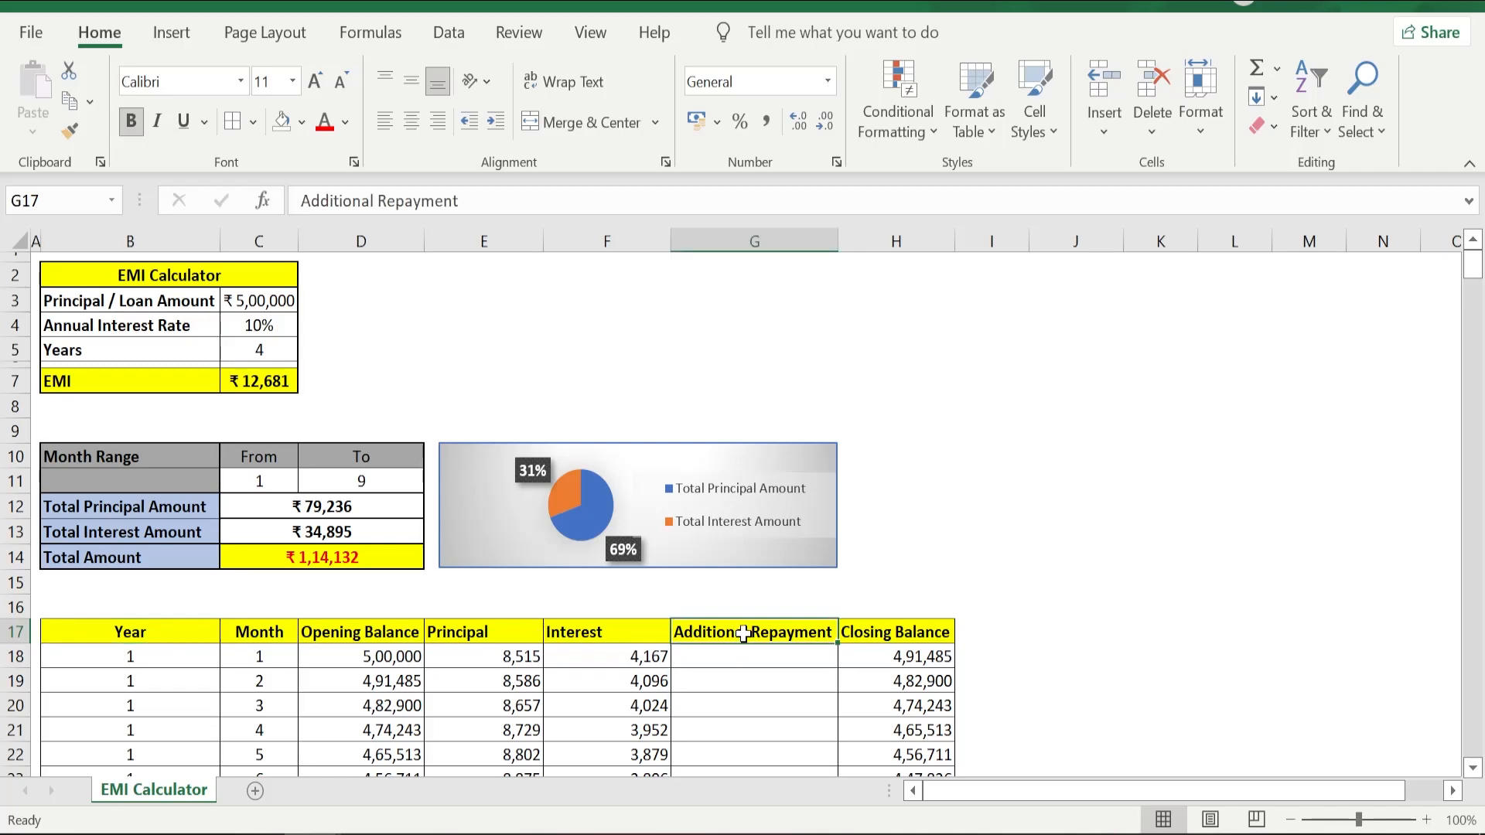